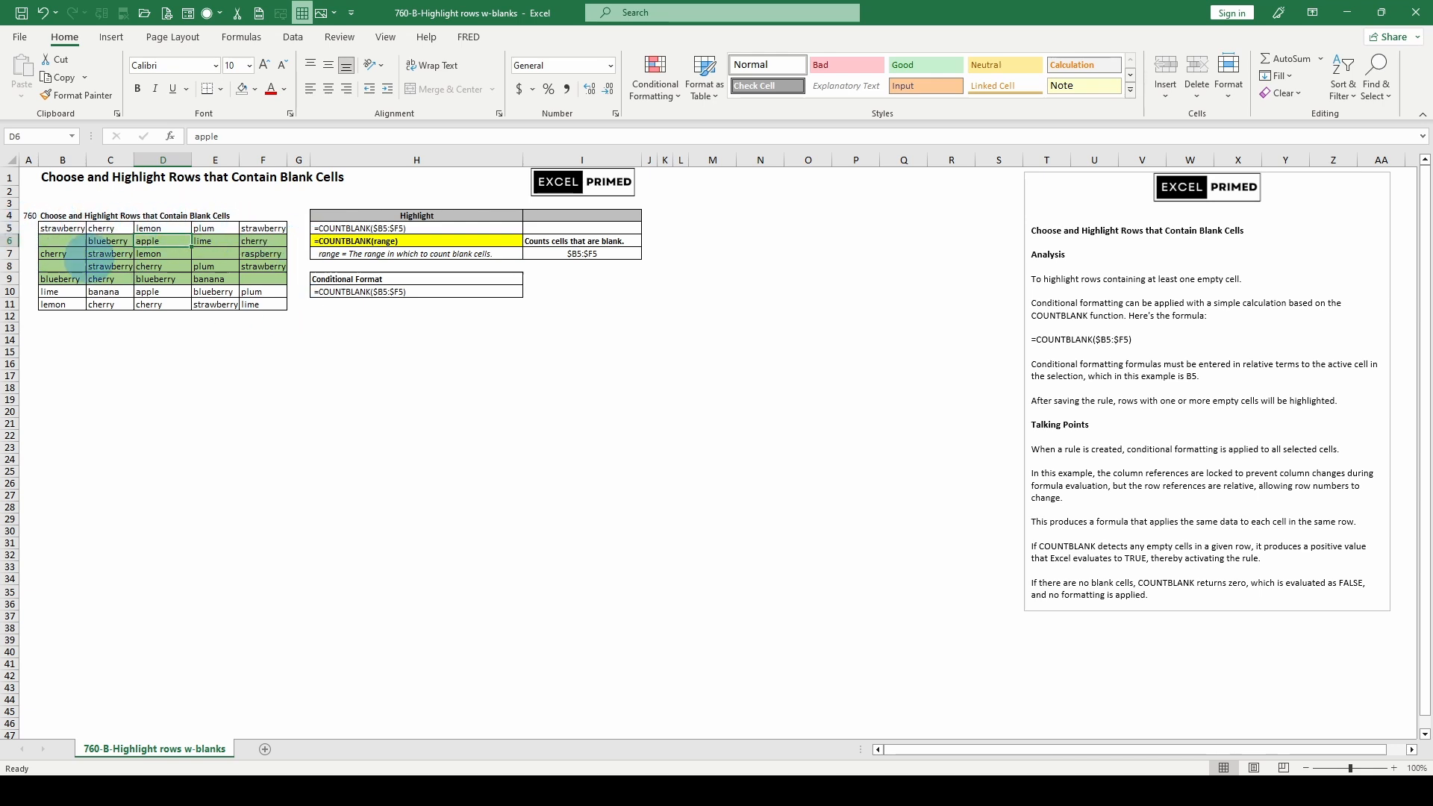
- Enter the formula =$B5 in cell B14 and fill it down to B18
{"action": "left_click_drag", "start_coordinate": [54, 228], "coordinate": [263, 305]}
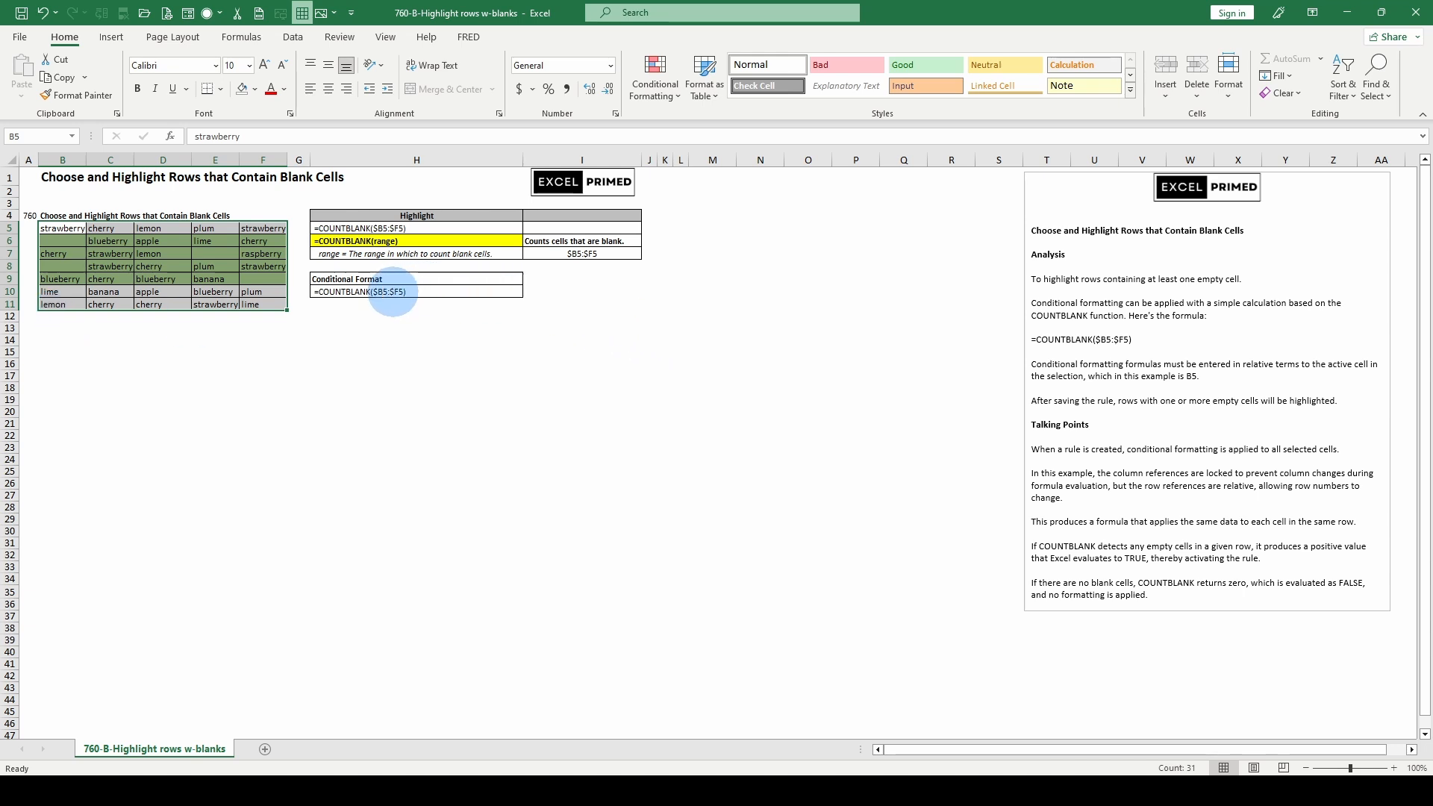
{"action": "left_click", "coordinate": [75, 340]}
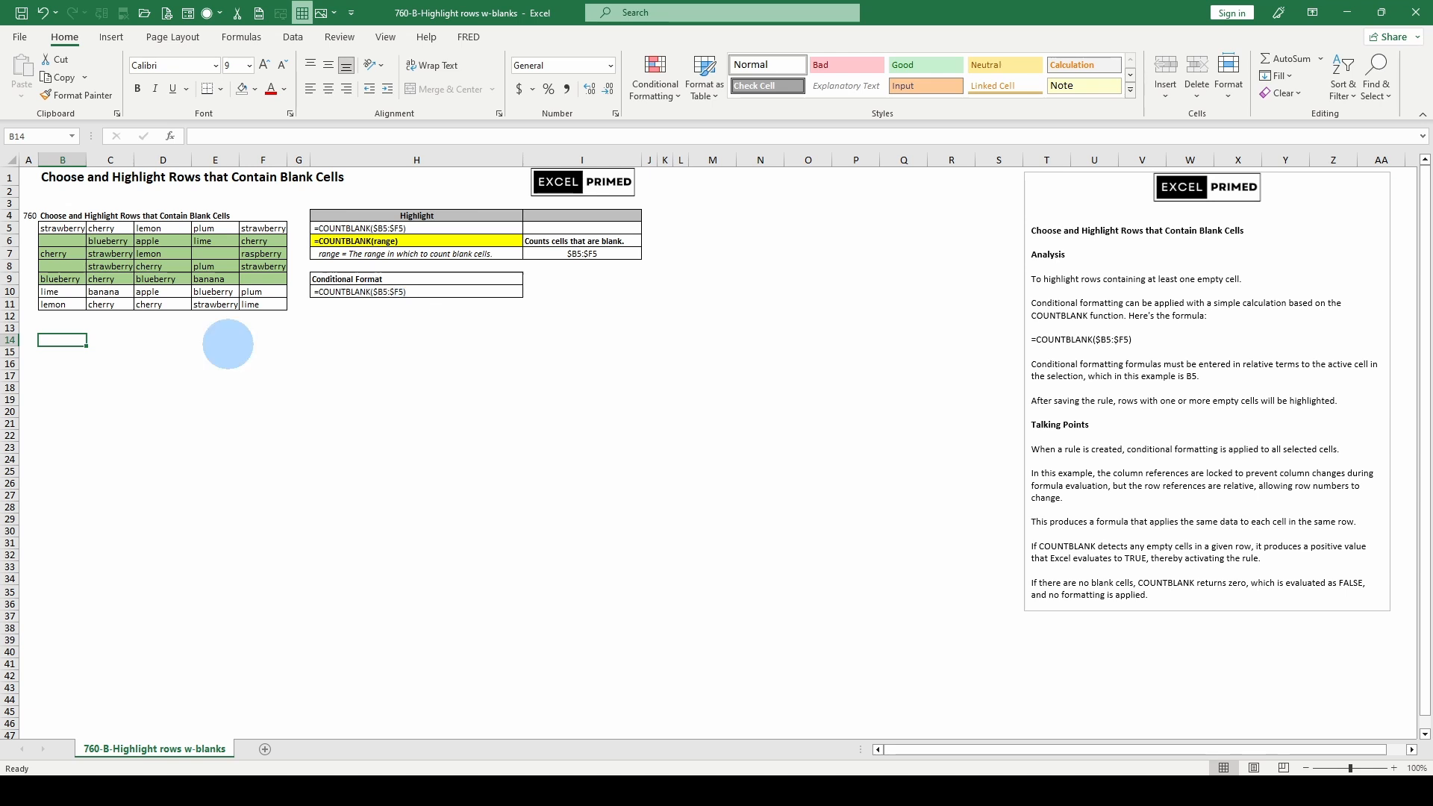
{"action": "type", "text": "=$b5"}
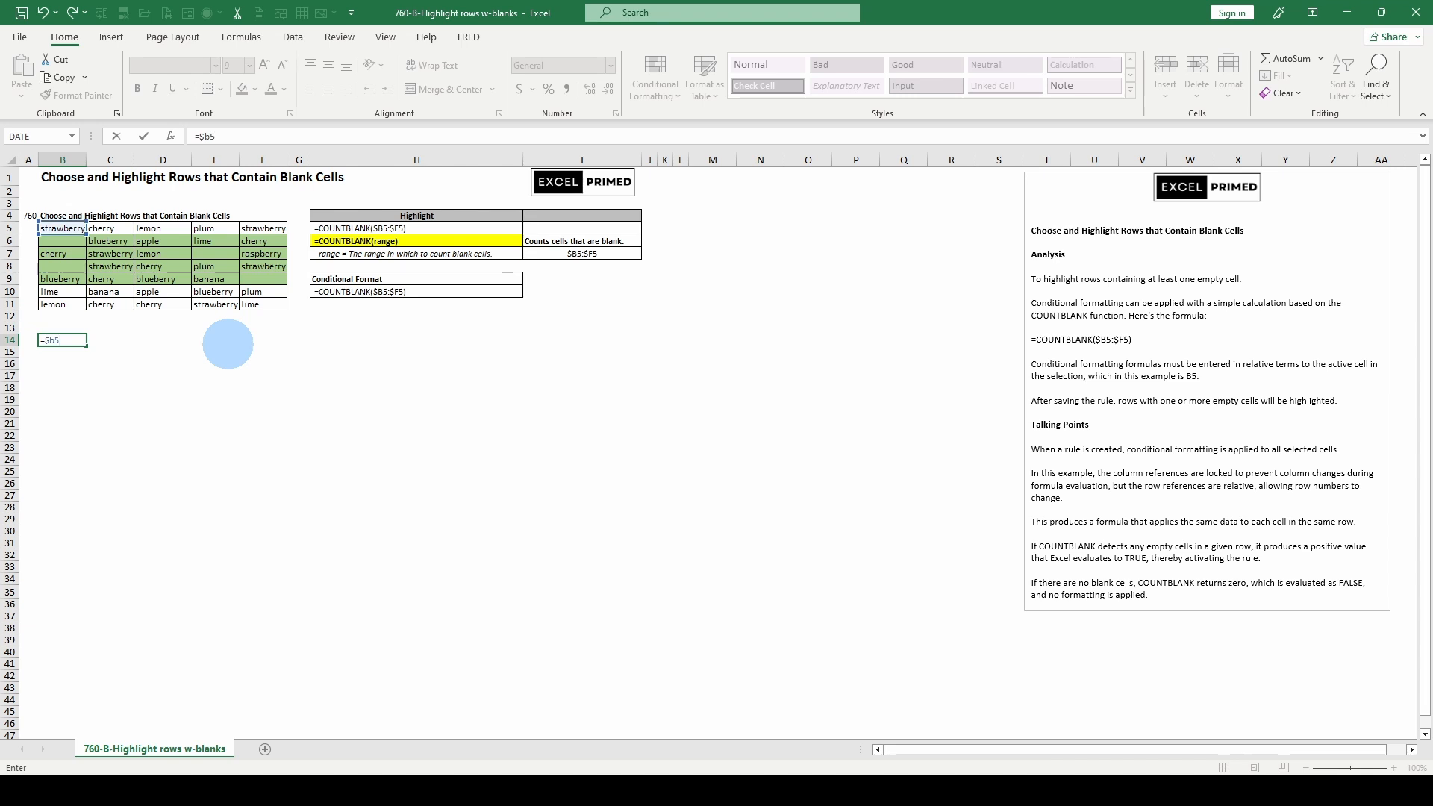
{"action": "key", "text": "Return"}
{"action": "left_click_drag", "start_coordinate": [73, 341], "coordinate": [66, 383]}
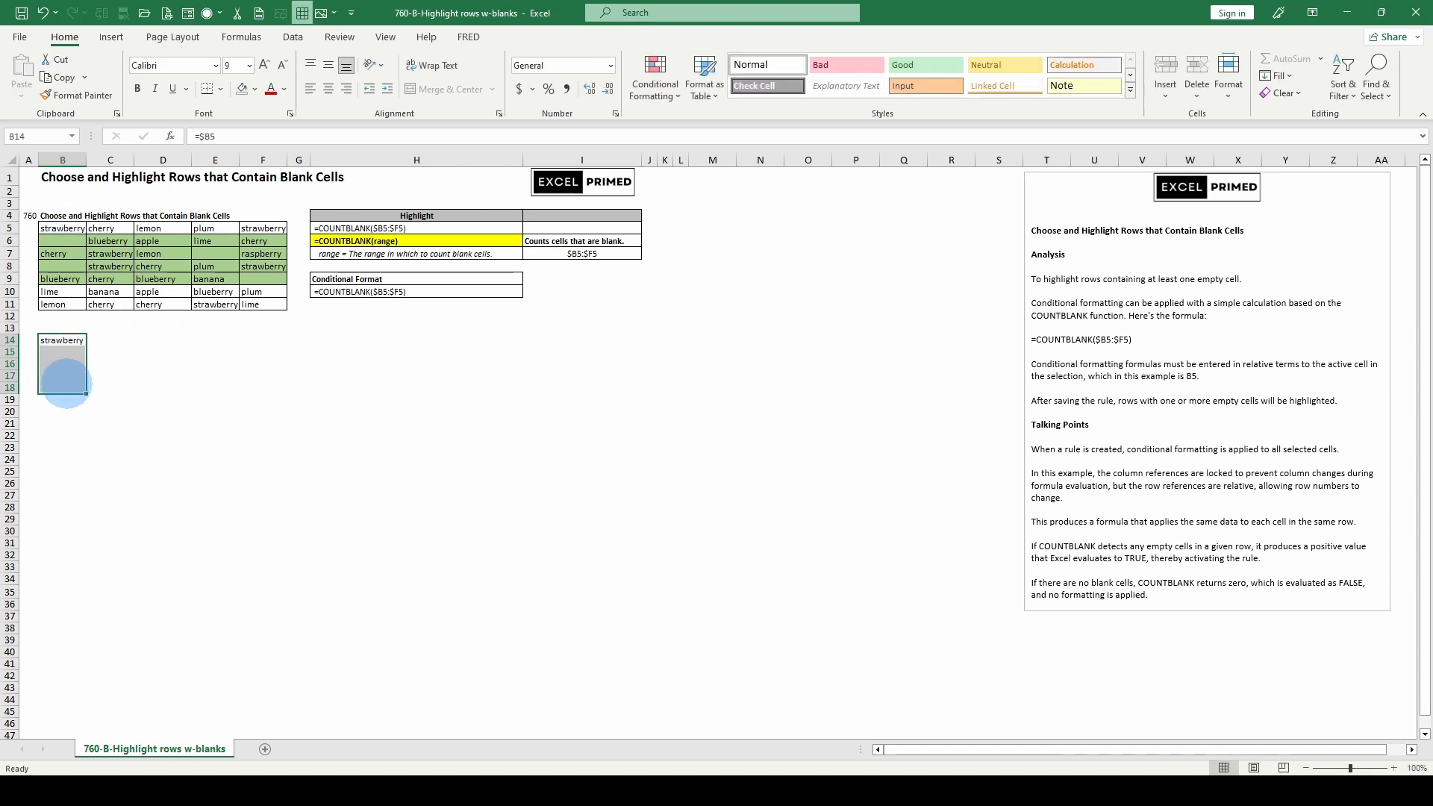
{"action": "key", "text": "ctrl+d"}
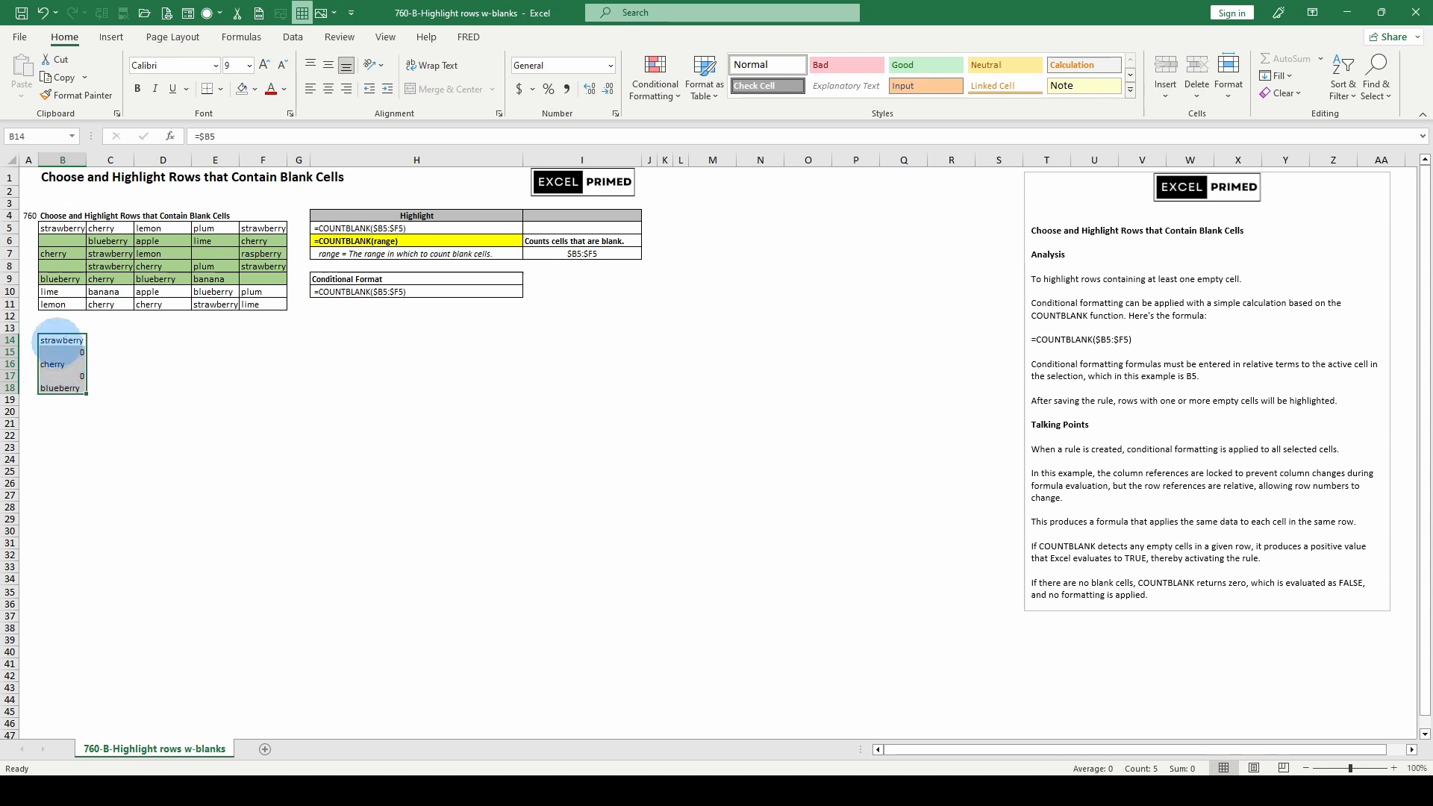
- Change the formula in B14 to the fully absolute =$B$5 and fill it down to B18
{"action": "left_click", "coordinate": [59, 343]}
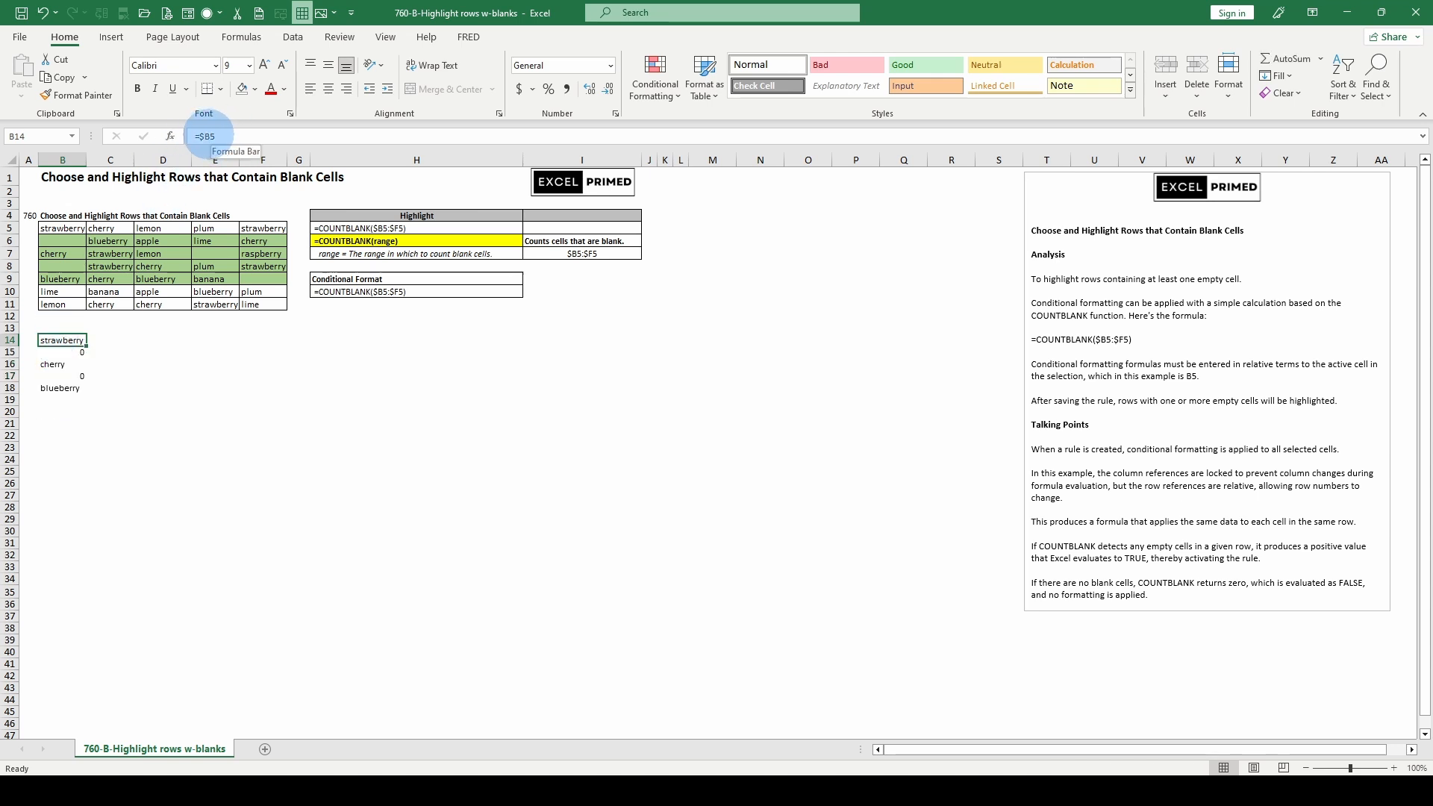
{"action": "left_click", "coordinate": [209, 137]}
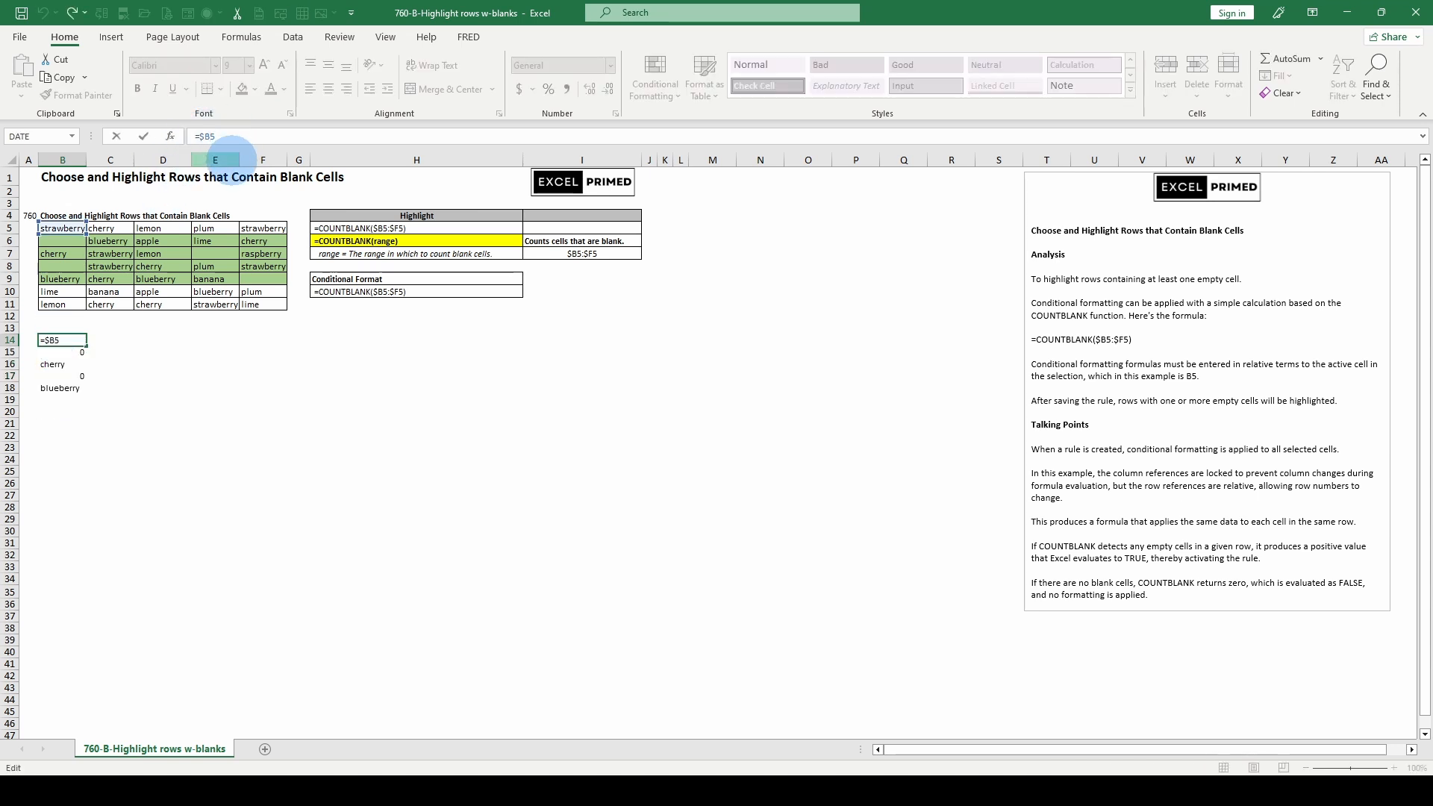
{"action": "type", "text": "$"}
{"action": "key", "text": "Return"}
{"action": "left_click_drag", "start_coordinate": [62, 339], "coordinate": [62, 391]}
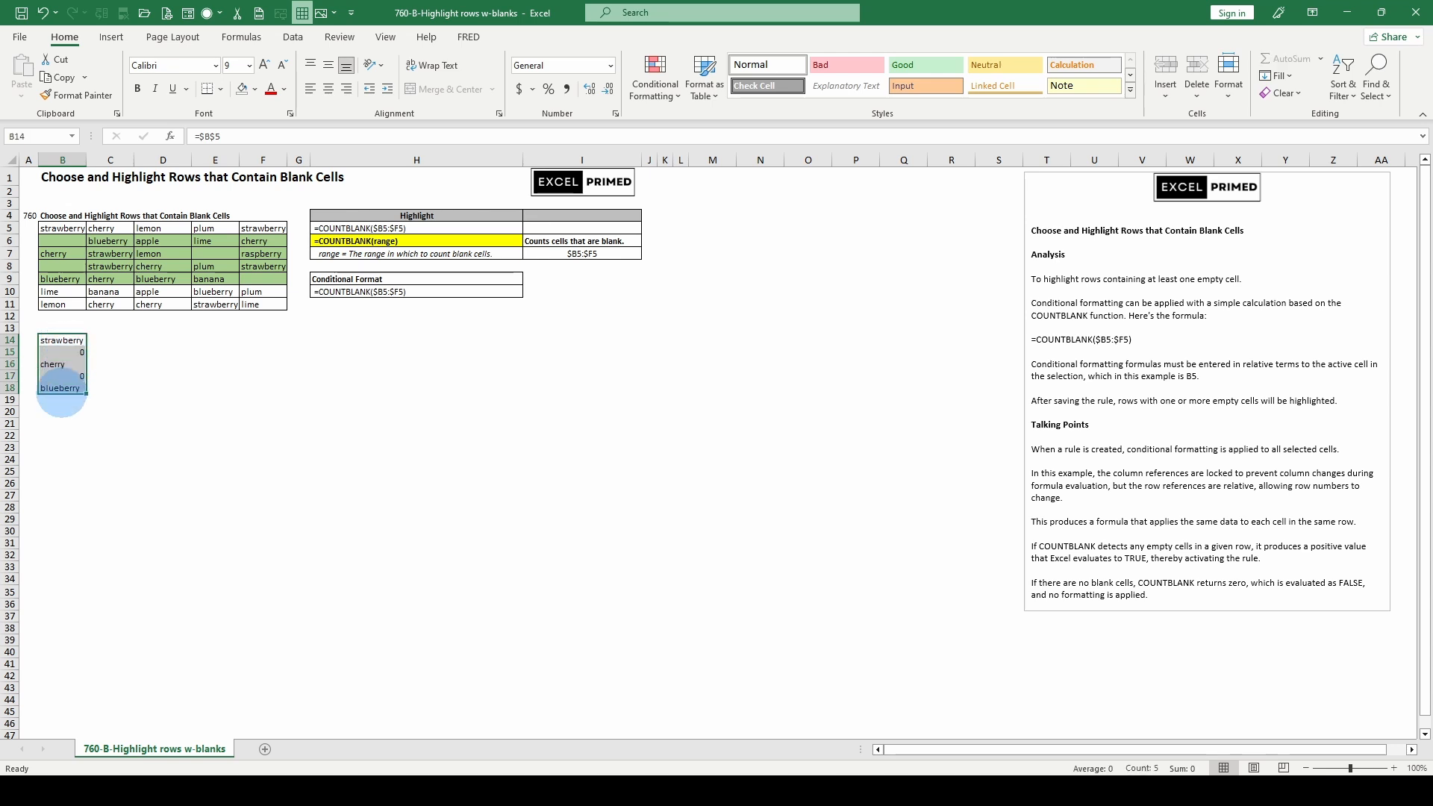
{"action": "key", "text": "ctrl+d"}
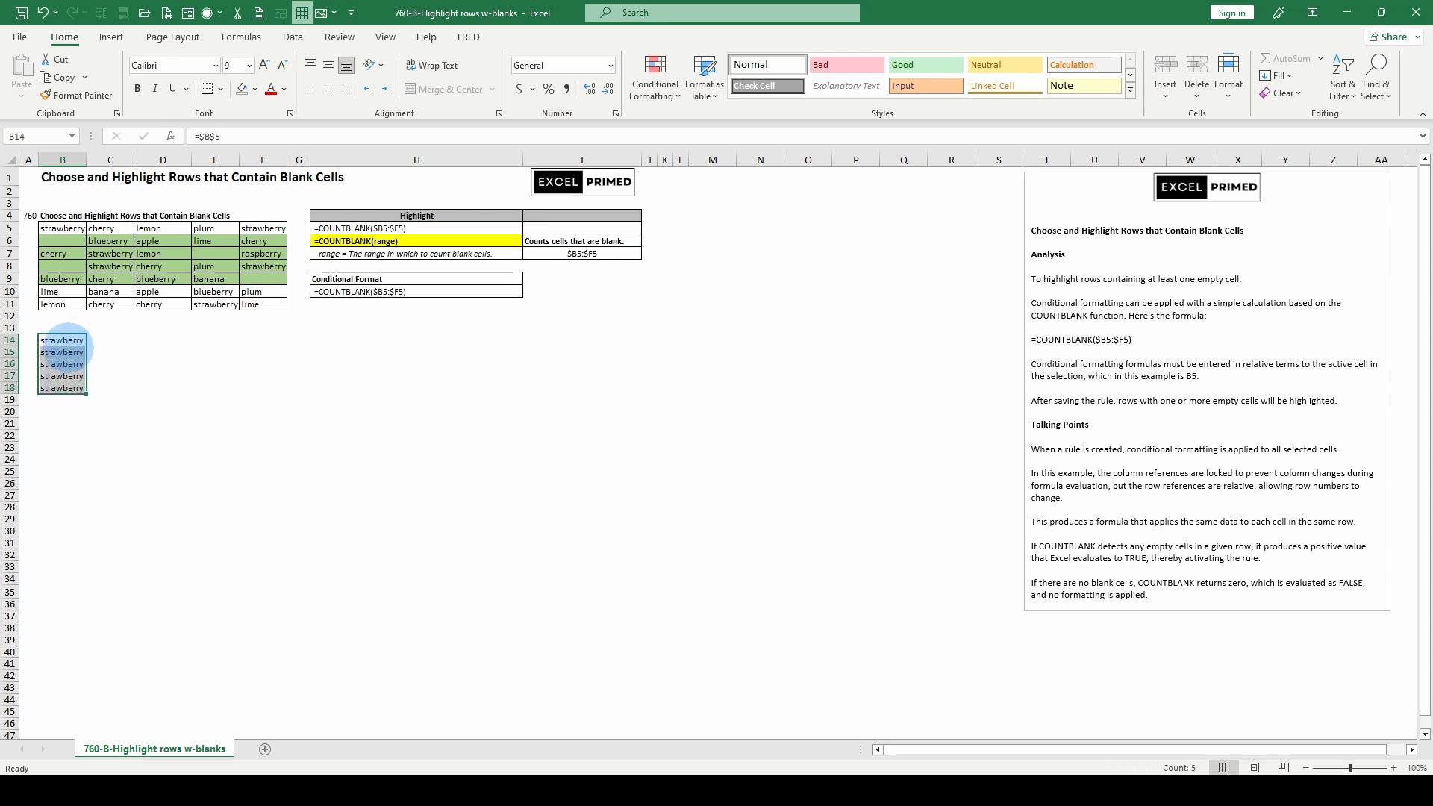
- Change B14's formula to =B$5, locking only the row, and fill it through B14:D18
{"action": "left_click", "coordinate": [67, 341]}
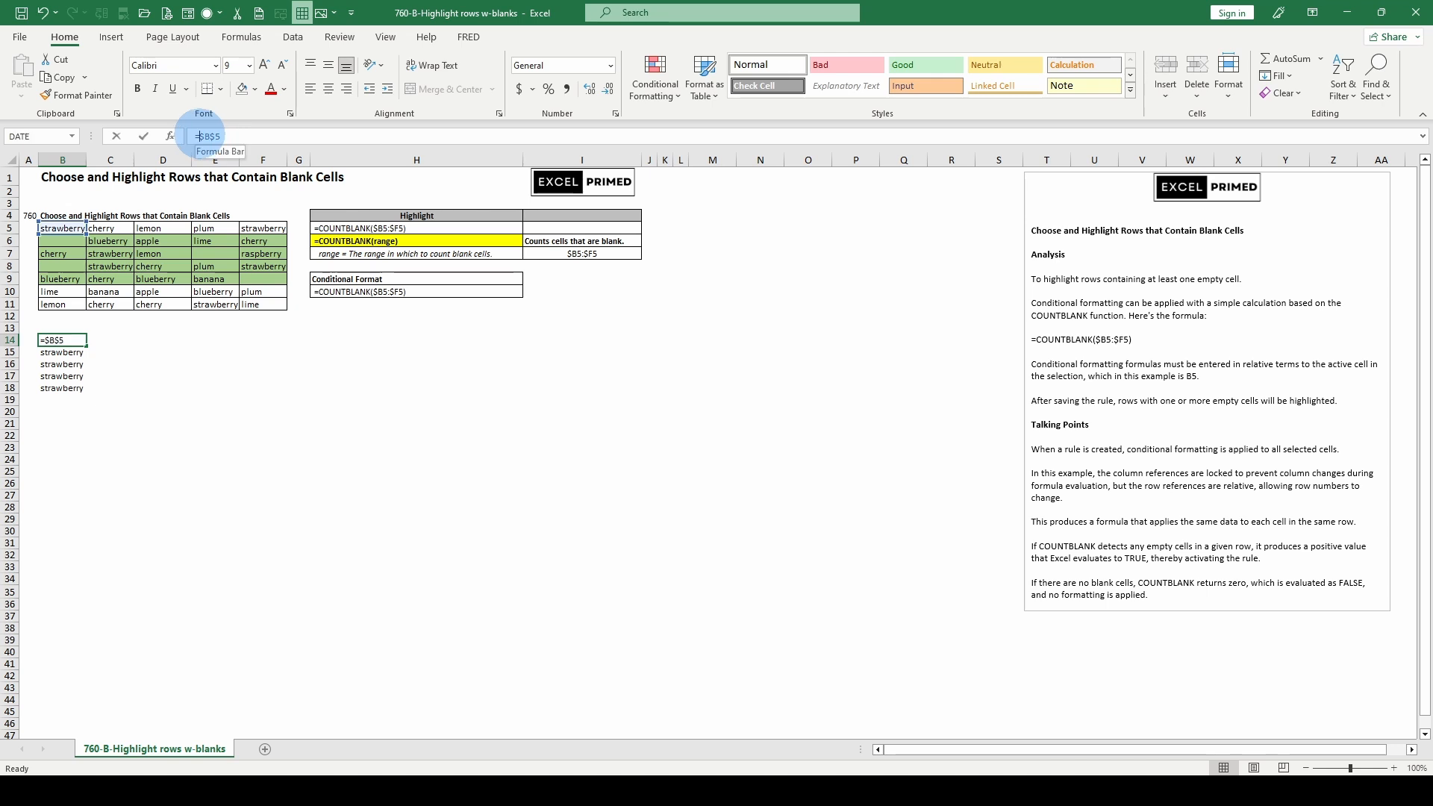
{"action": "left_click", "coordinate": [198, 136]}
{"action": "key", "text": "Delete"}
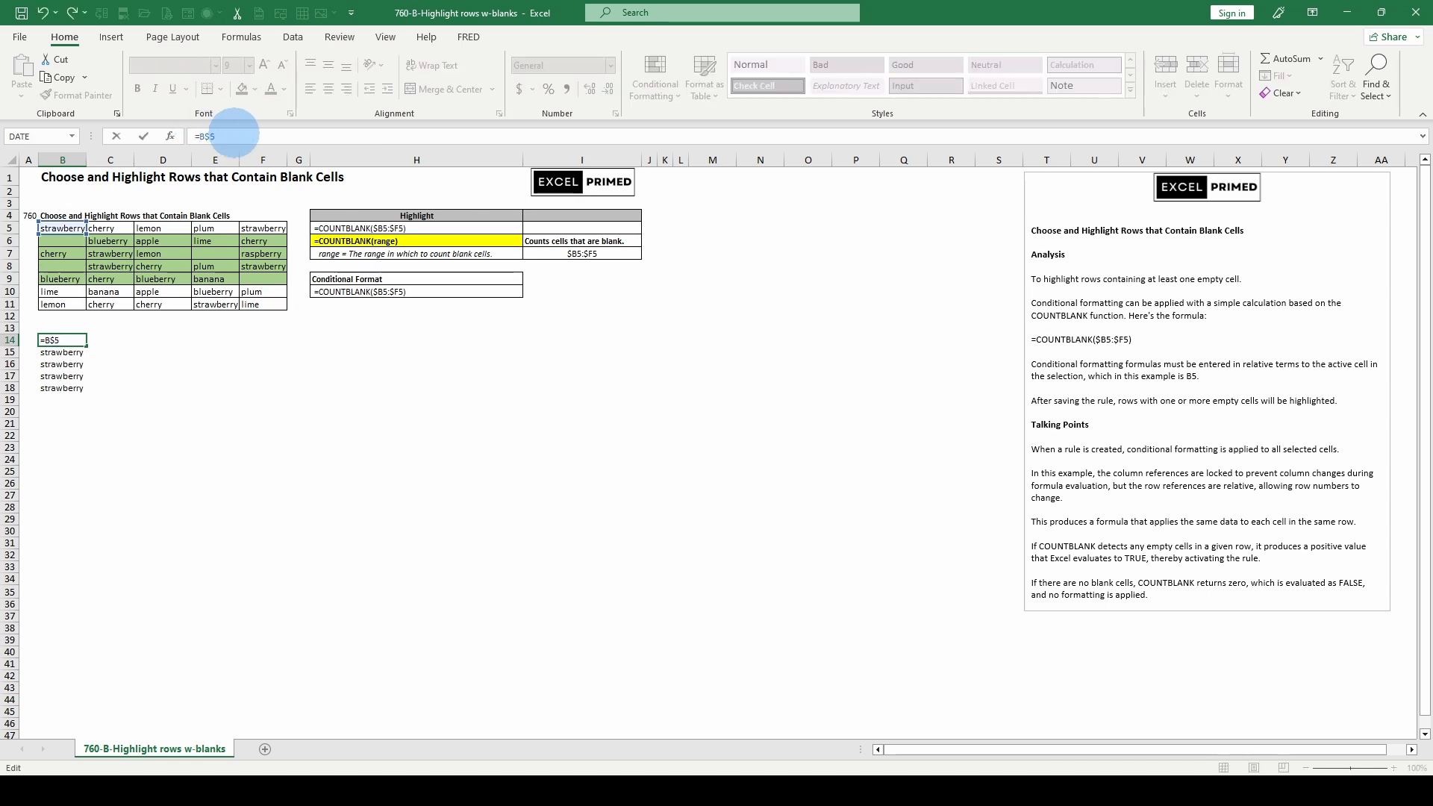
{"action": "key", "text": "Return"}
{"action": "left_click_drag", "start_coordinate": [61, 340], "coordinate": [69, 386]}
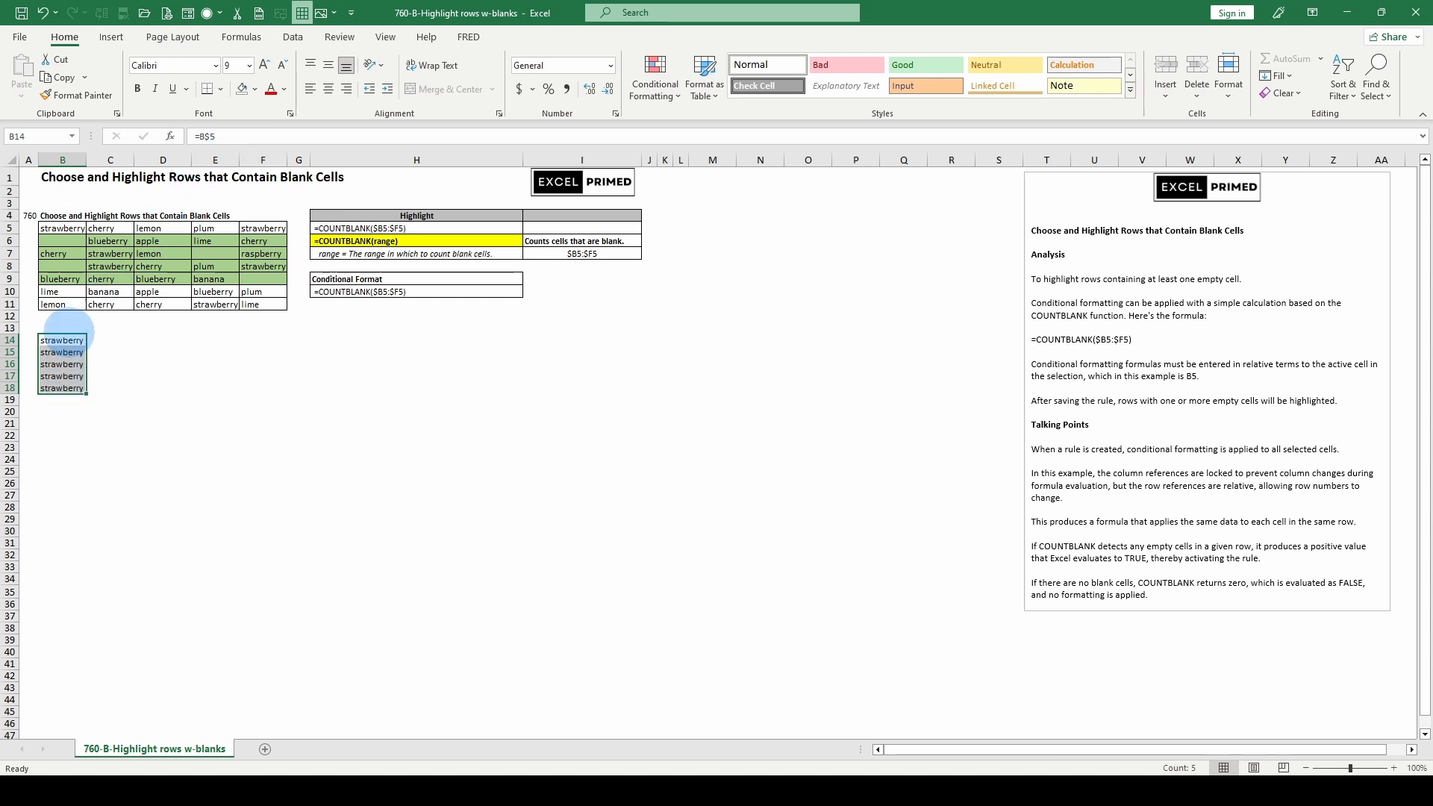
{"action": "left_click_drag", "start_coordinate": [64, 336], "coordinate": [165, 390]}
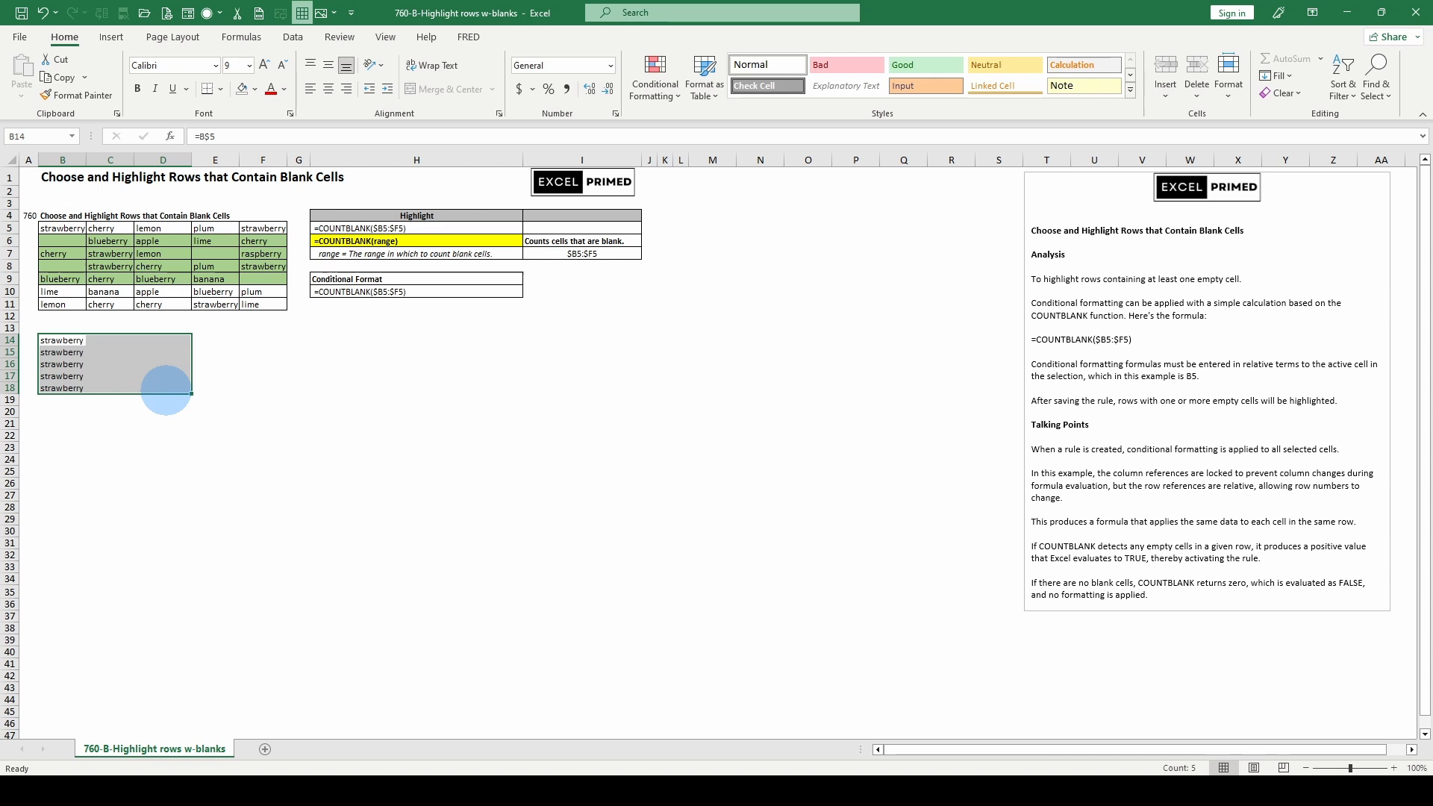
{"action": "key", "text": "ctrl+r"}
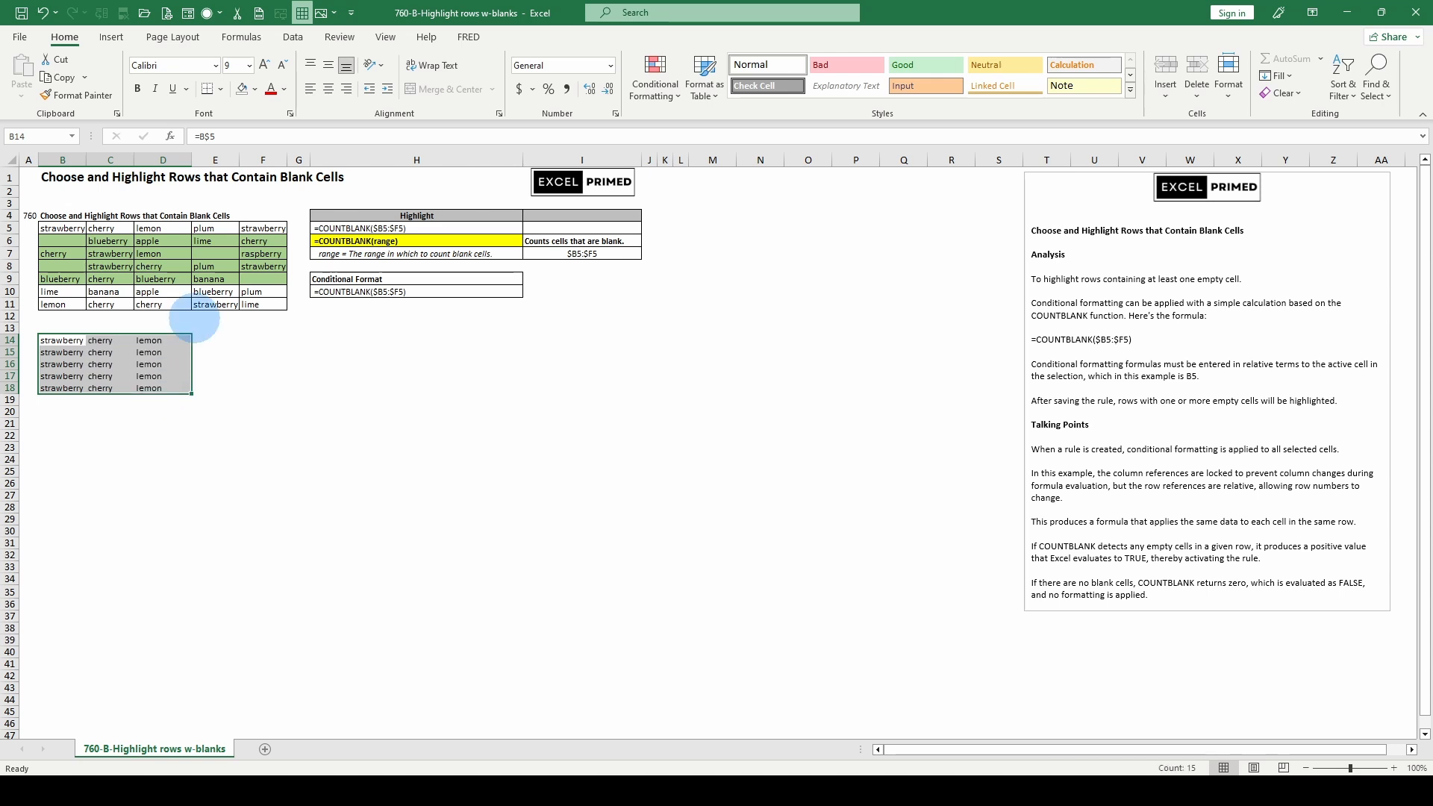
- Lock B14's column reference again as =$B$5 and fill the formula down and across B14:D18
{"action": "left_click", "coordinate": [75, 341]}
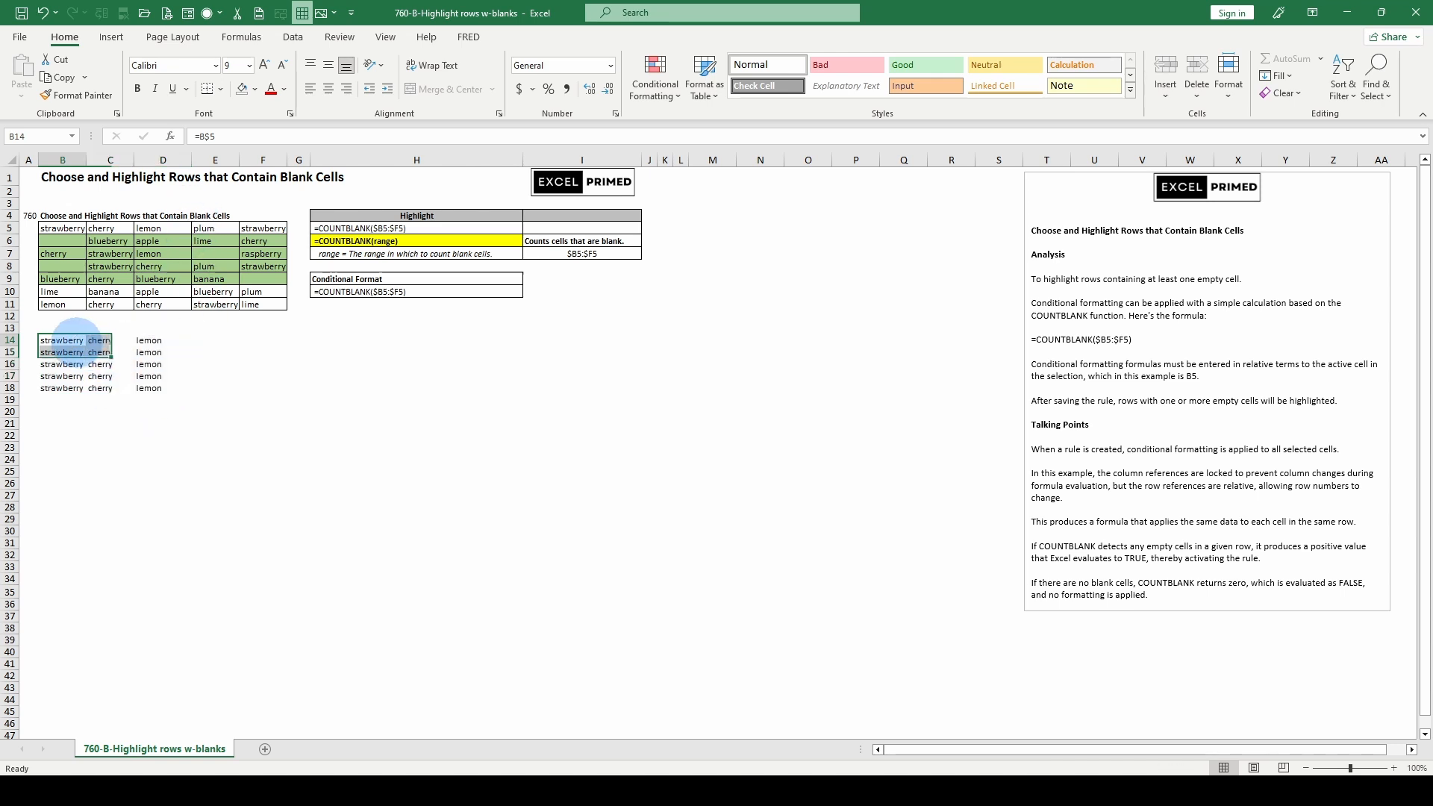
{"action": "left_click", "coordinate": [198, 136]}
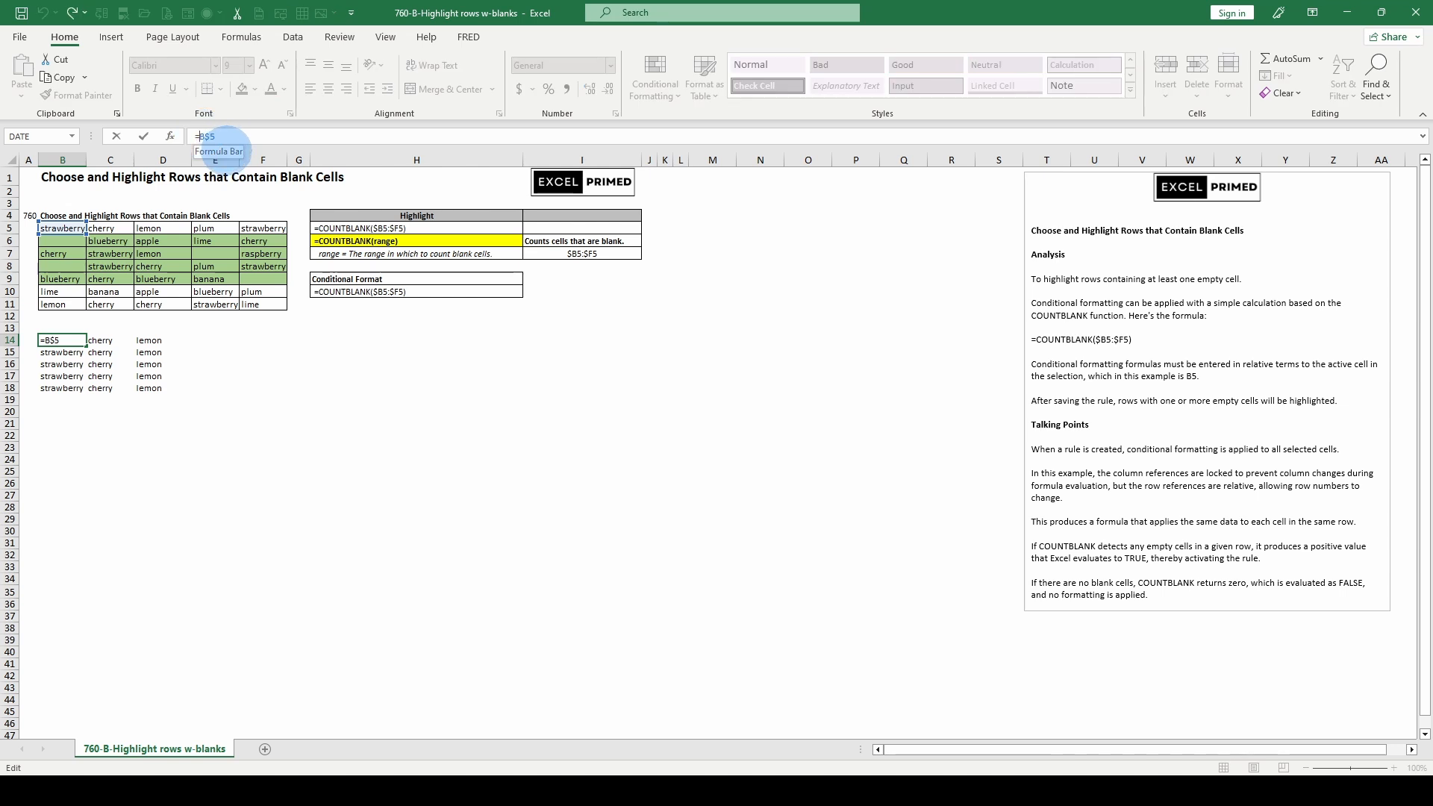
{"action": "type", "text": "$"}
{"action": "key", "text": "Return"}
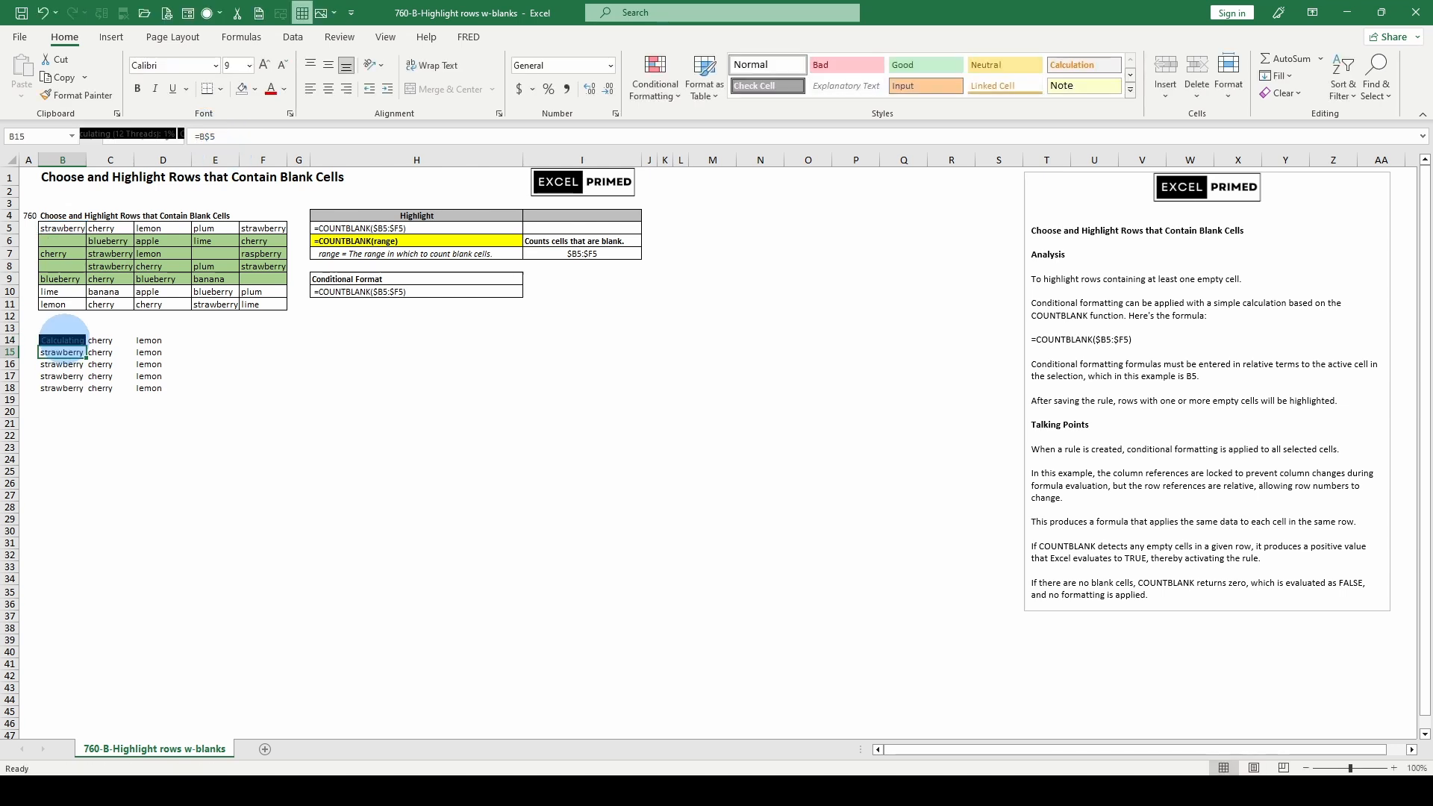
{"action": "left_click_drag", "start_coordinate": [65, 340], "coordinate": [155, 394]}
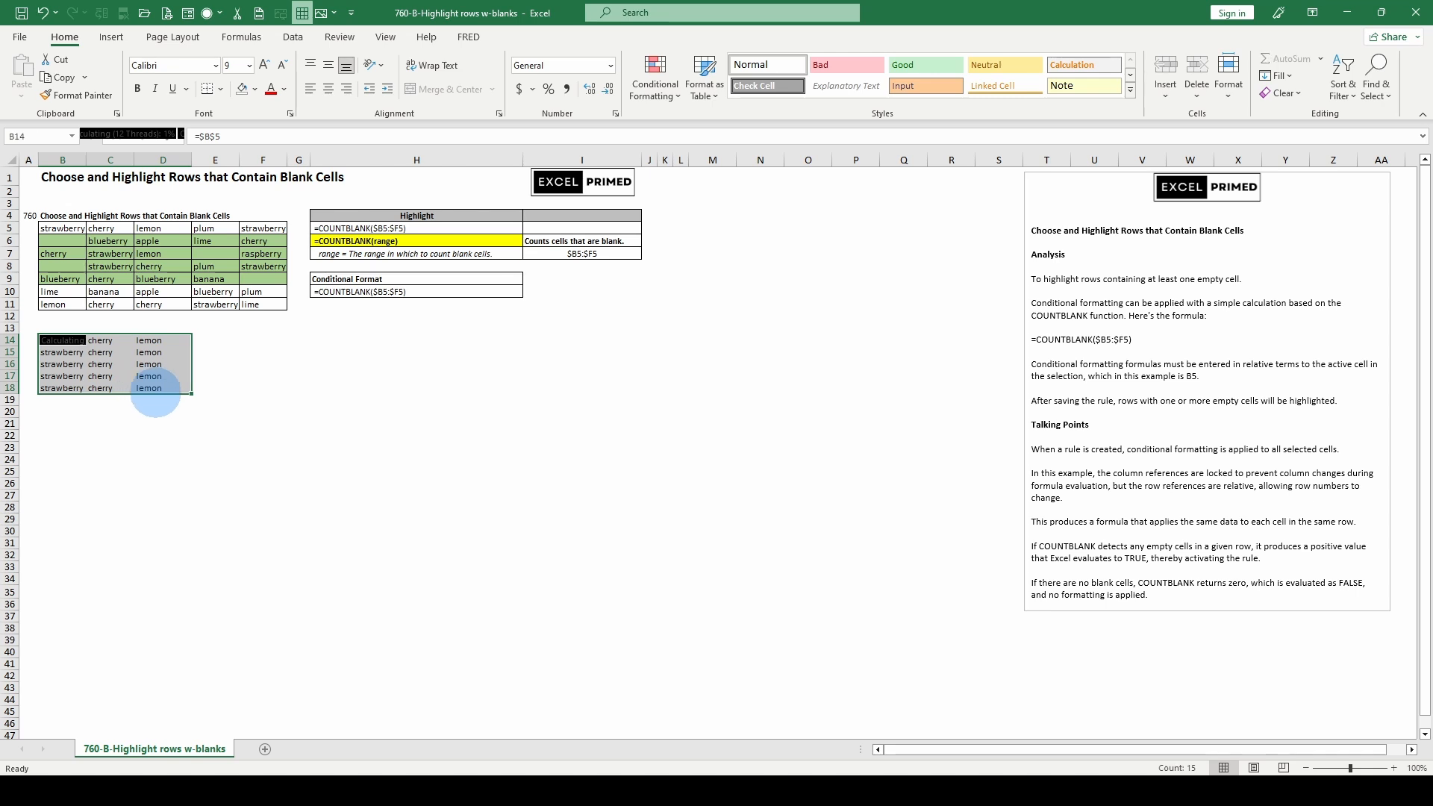
{"action": "key", "text": "ctrl+d"}
{"action": "key", "text": "ctrl+r"}
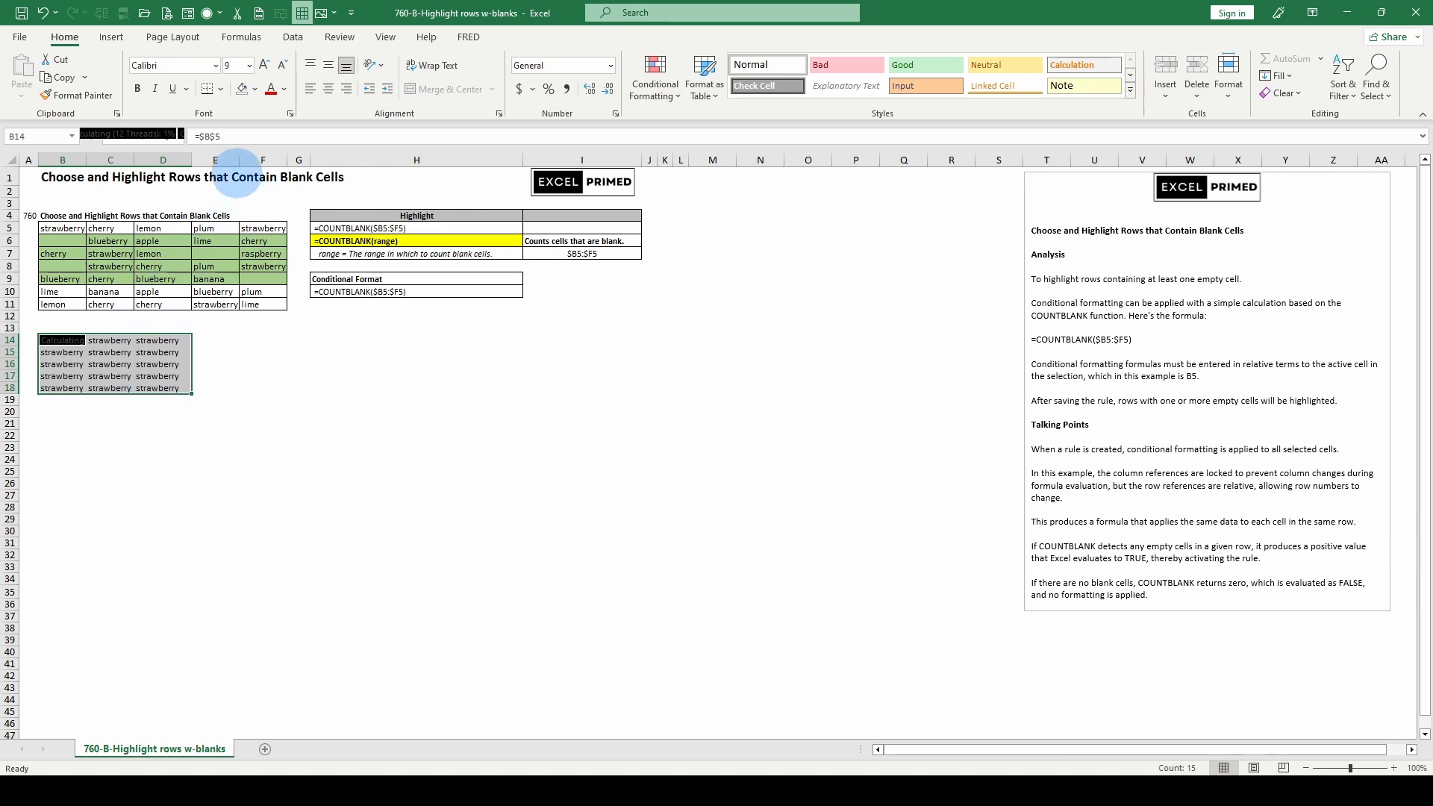
- Change B14's formula to =$B5, fill it through B14:D18, and check the references in B14, C14 and D14
{"action": "left_click", "coordinate": [209, 136]}
{"action": "key", "text": "Delete"}
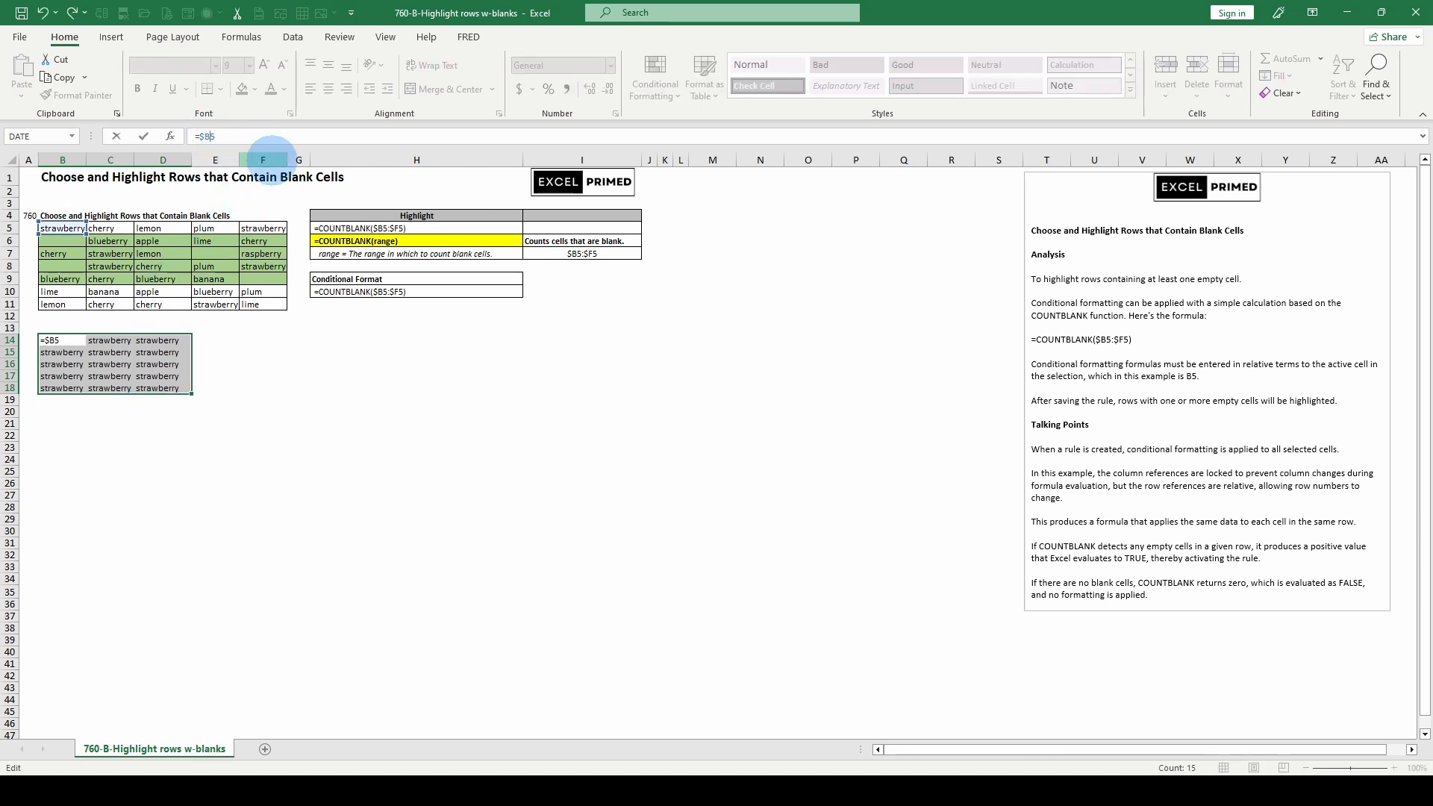
{"action": "key", "text": "Return"}
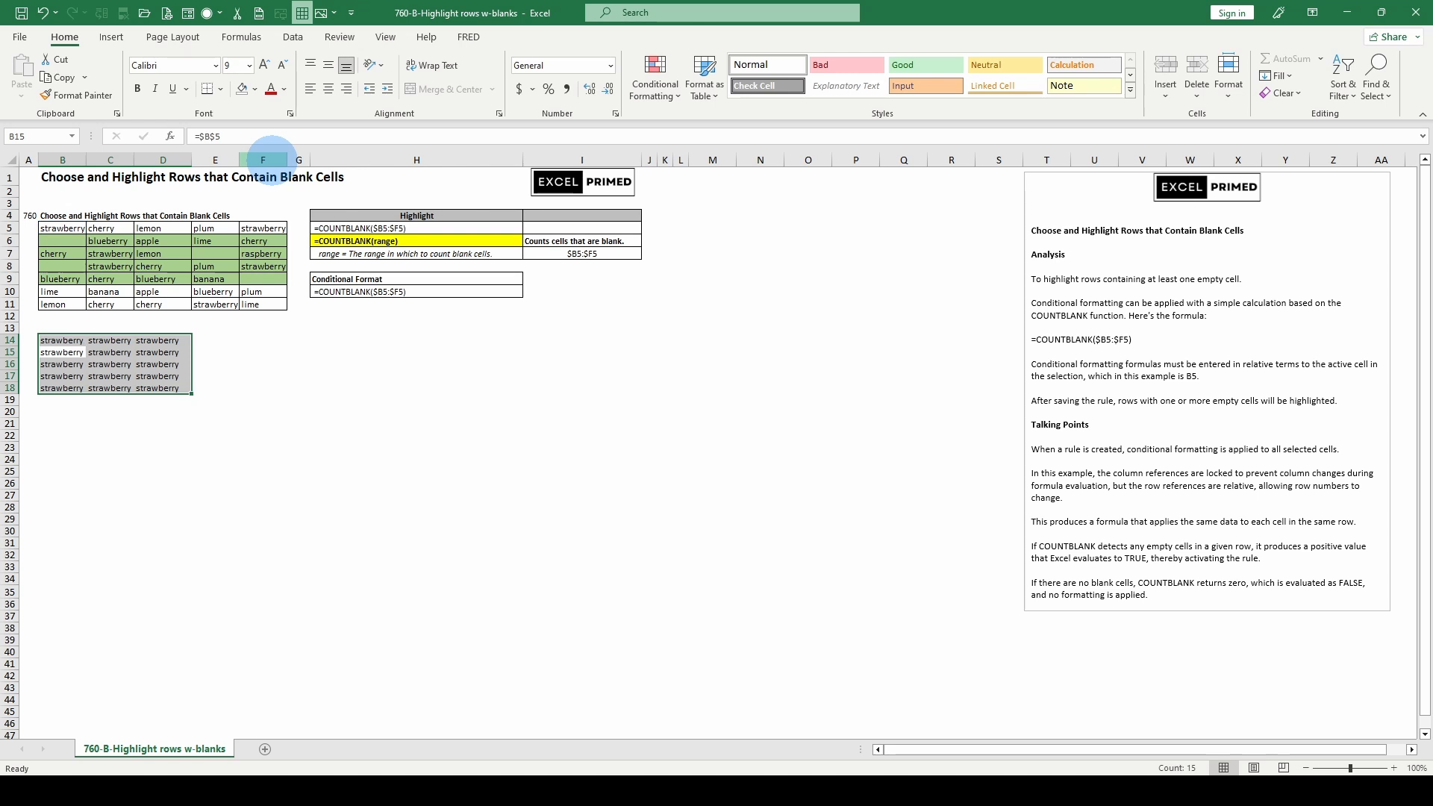
{"action": "left_click_drag", "start_coordinate": [61, 341], "coordinate": [161, 392]}
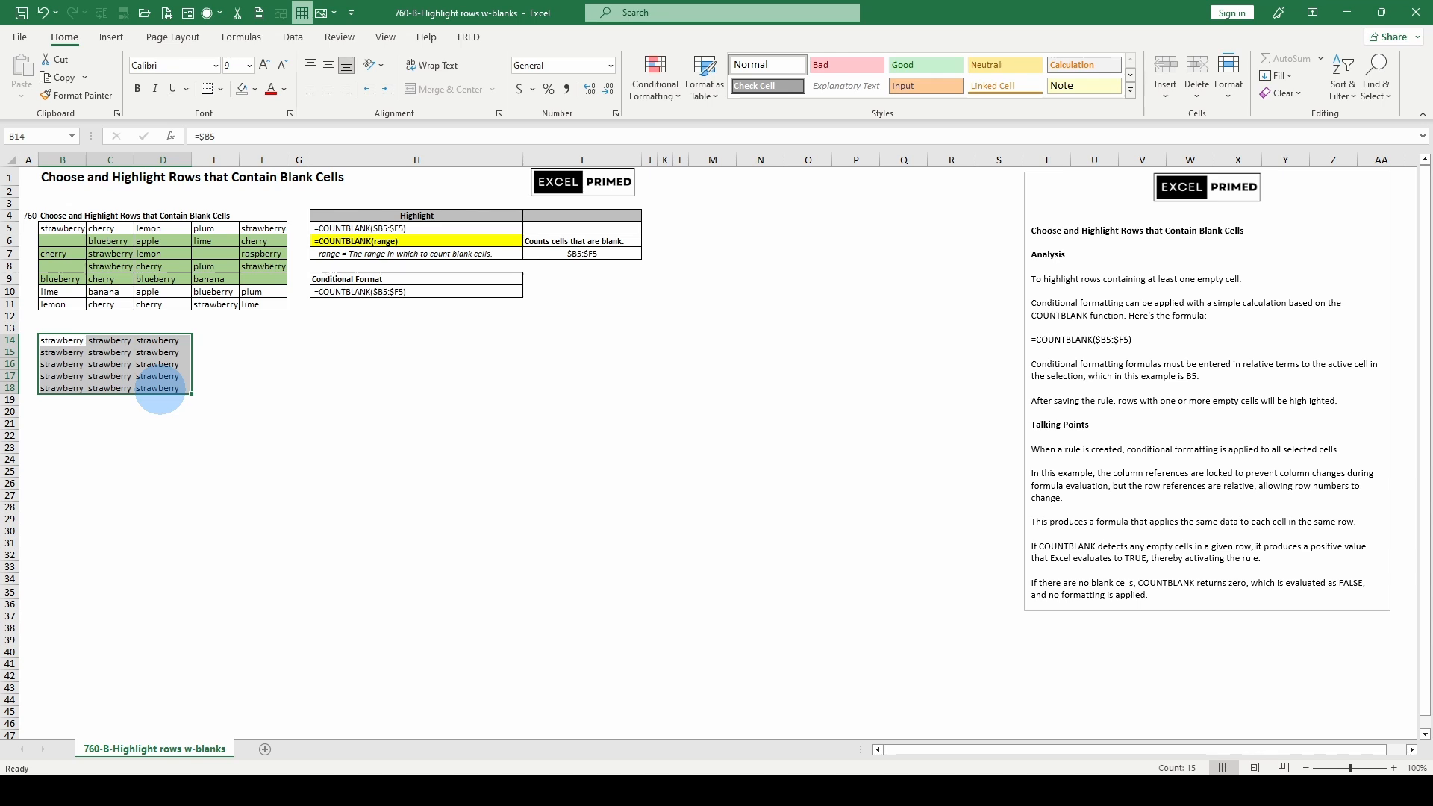
{"action": "left_click", "coordinate": [75, 342]}
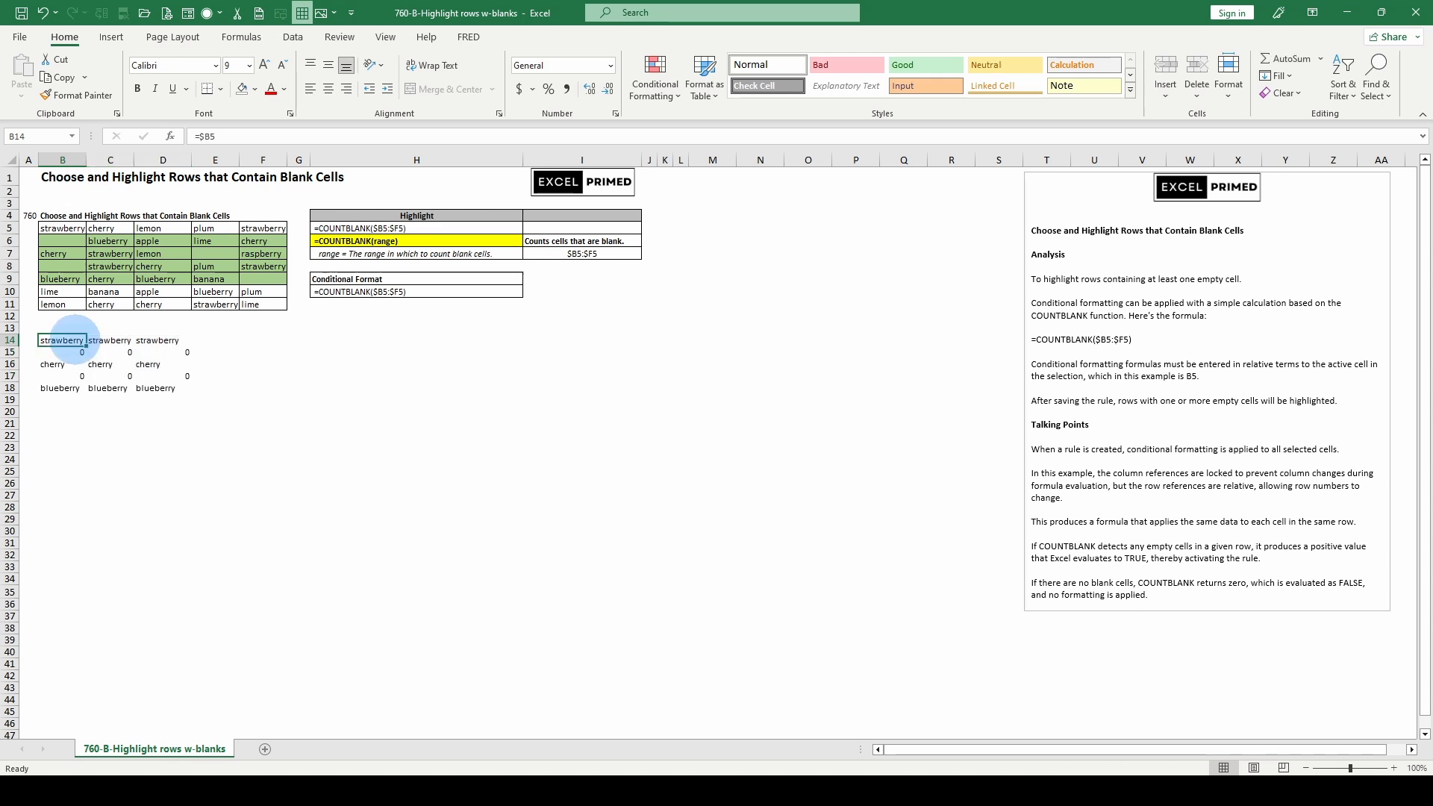
{"action": "left_click", "coordinate": [111, 341]}
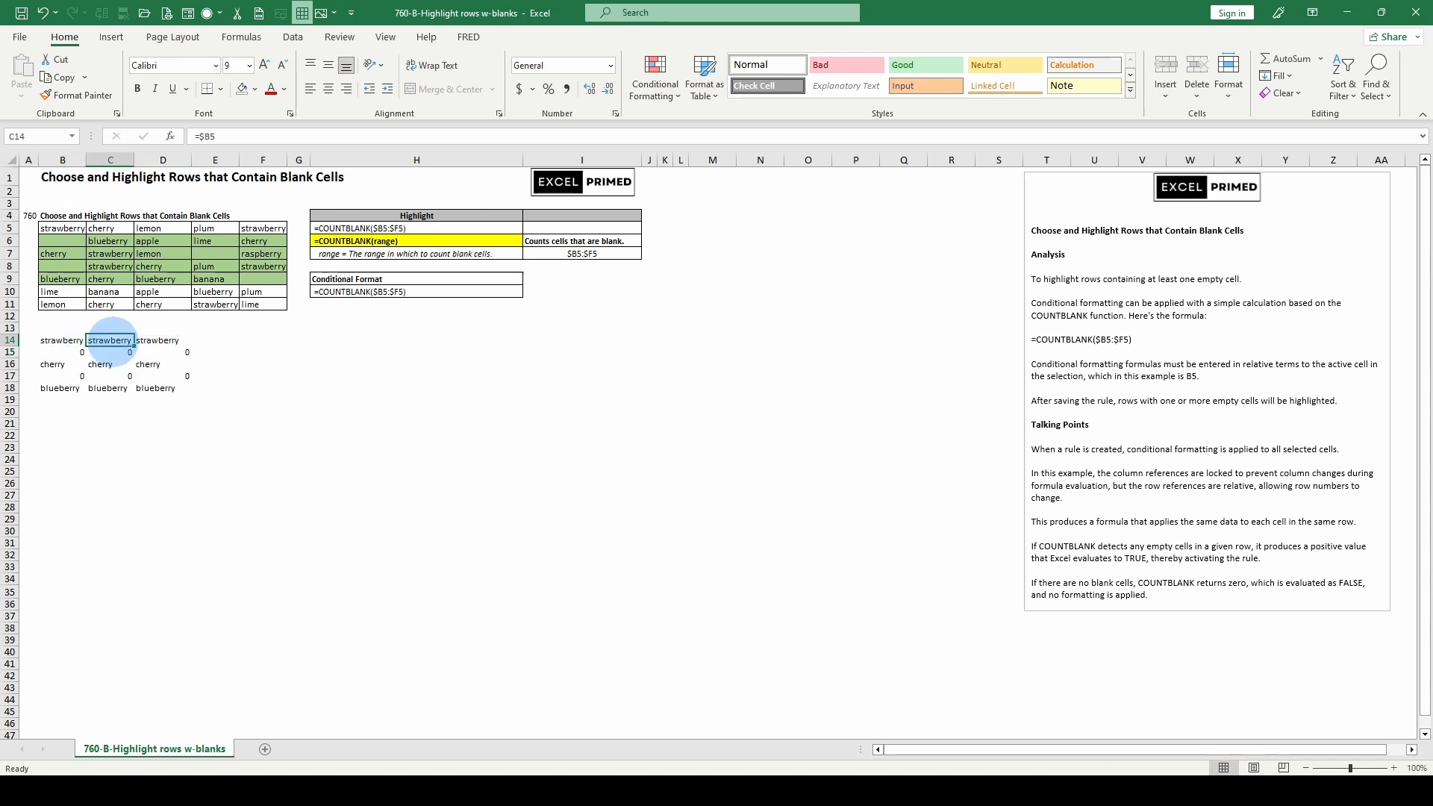
{"action": "left_click", "coordinate": [156, 341]}
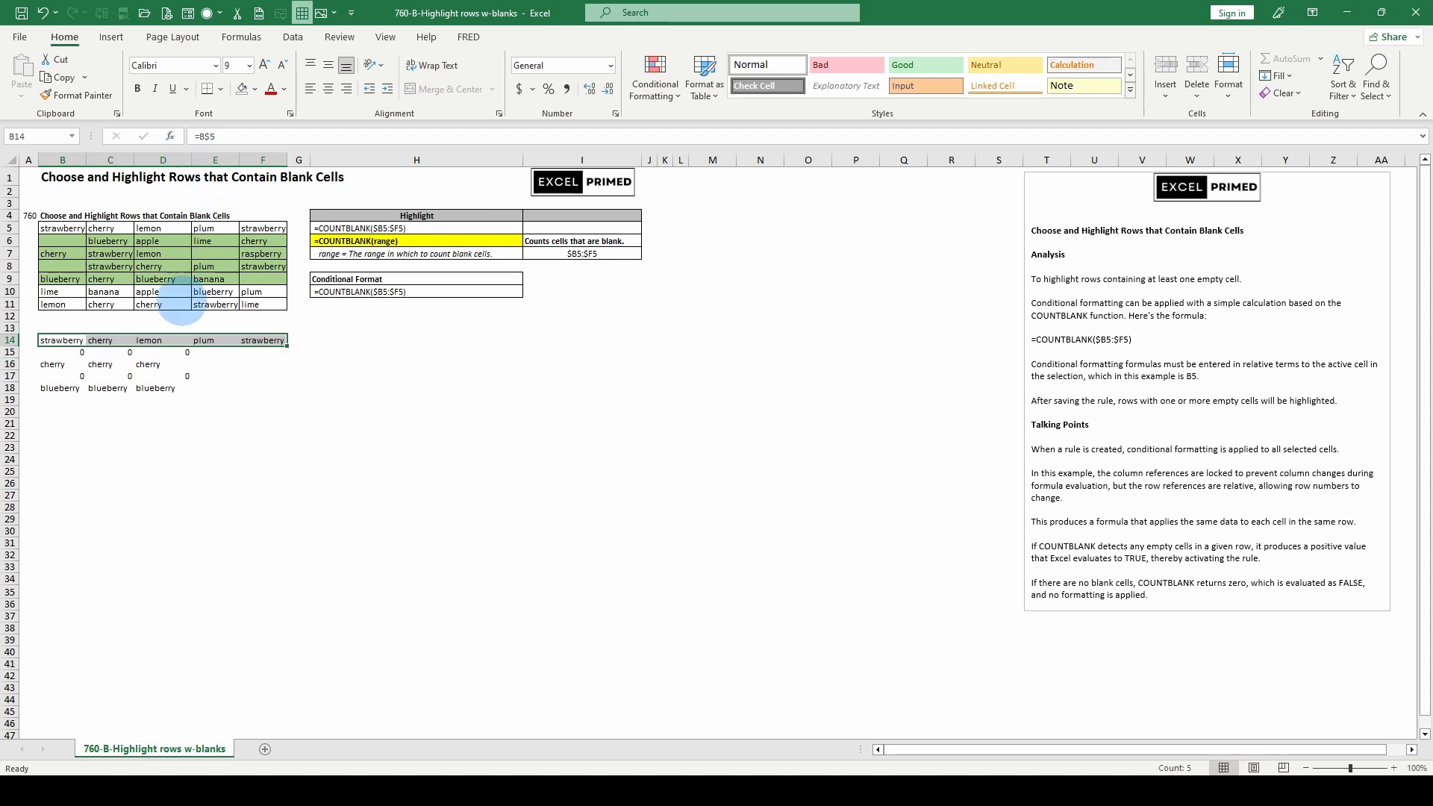
{"action": "left_click", "coordinate": [163, 328]}
{"action": "left_click", "coordinate": [63, 340]}
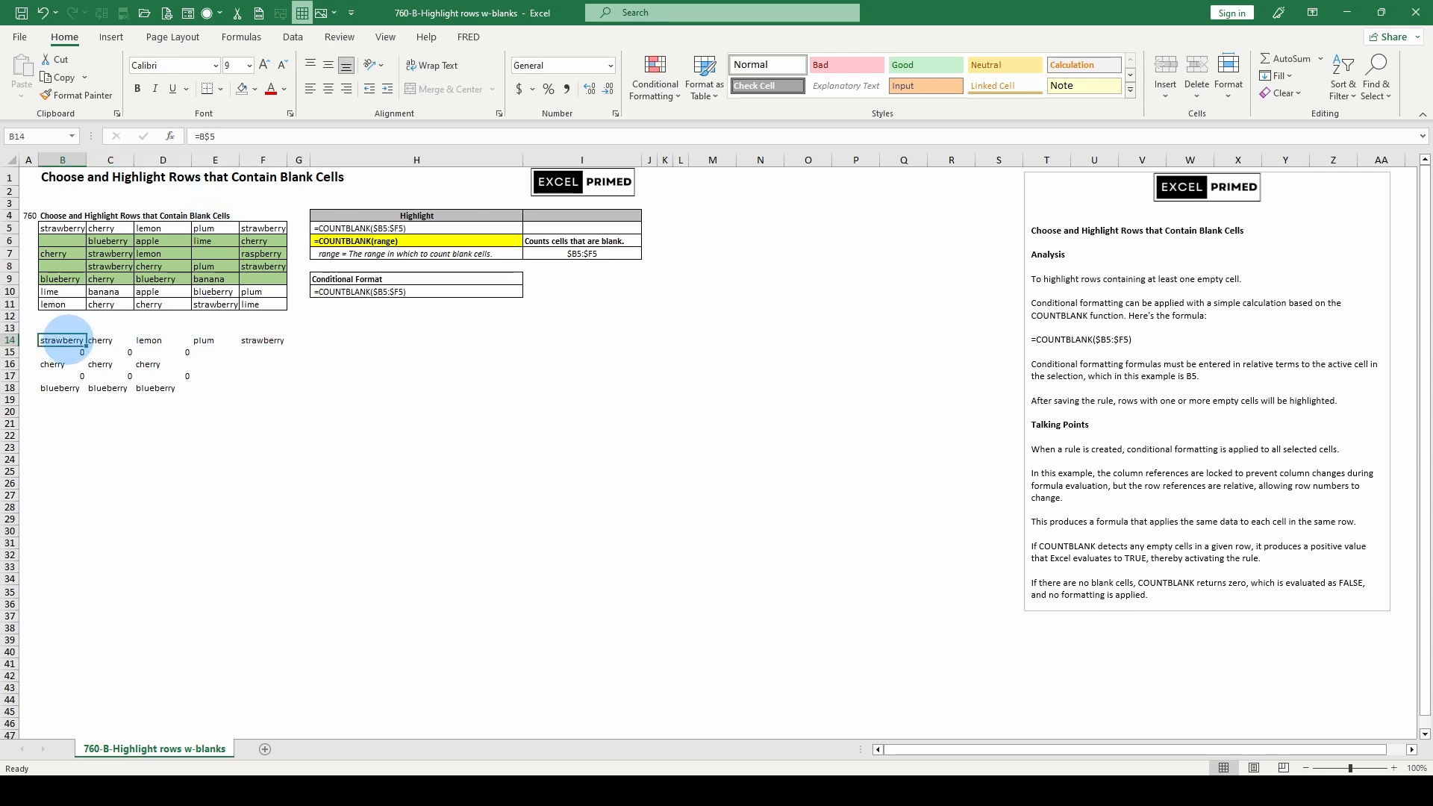
{"action": "left_click_drag", "start_coordinate": [196, 136], "coordinate": [213, 136]}
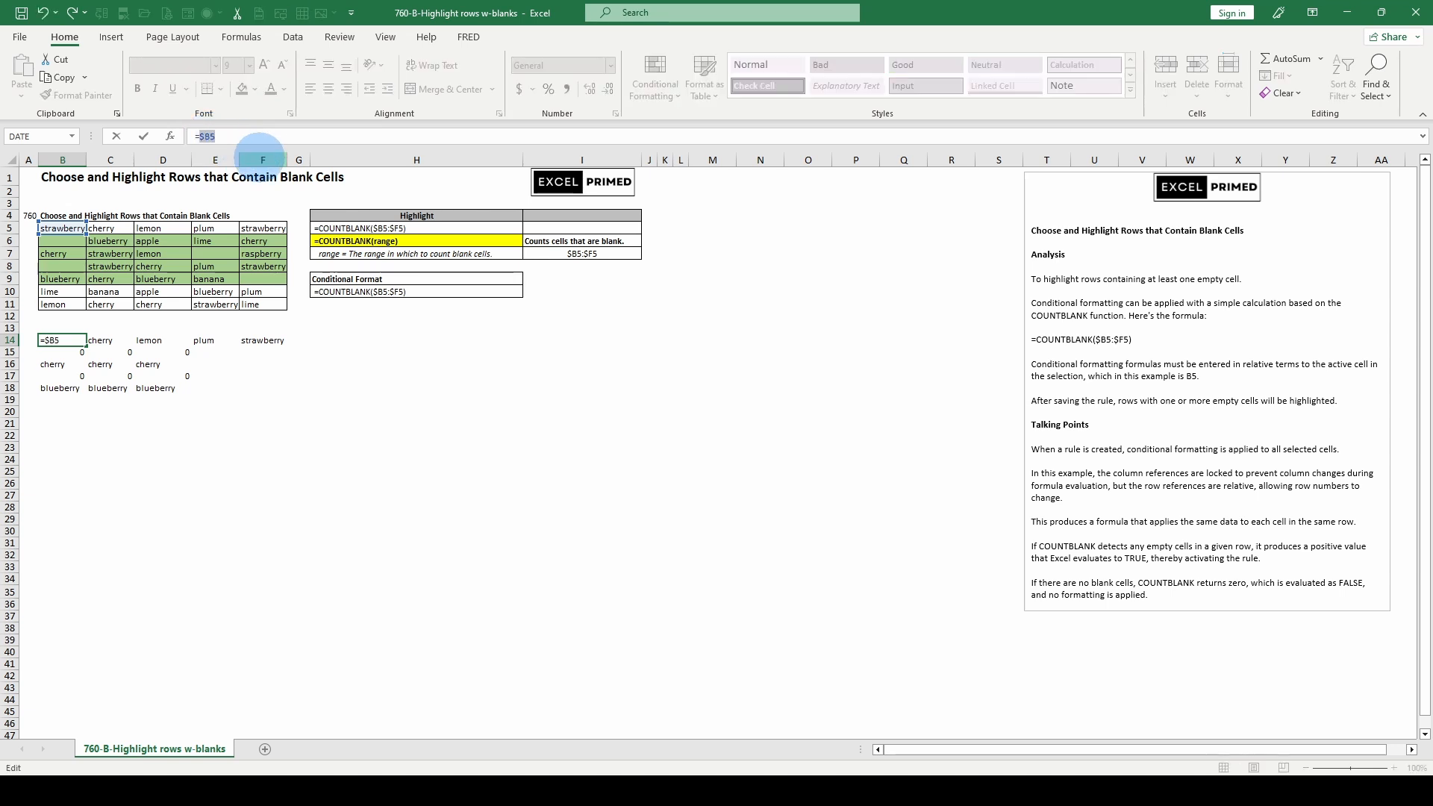
{"action": "key", "text": "Escape"}
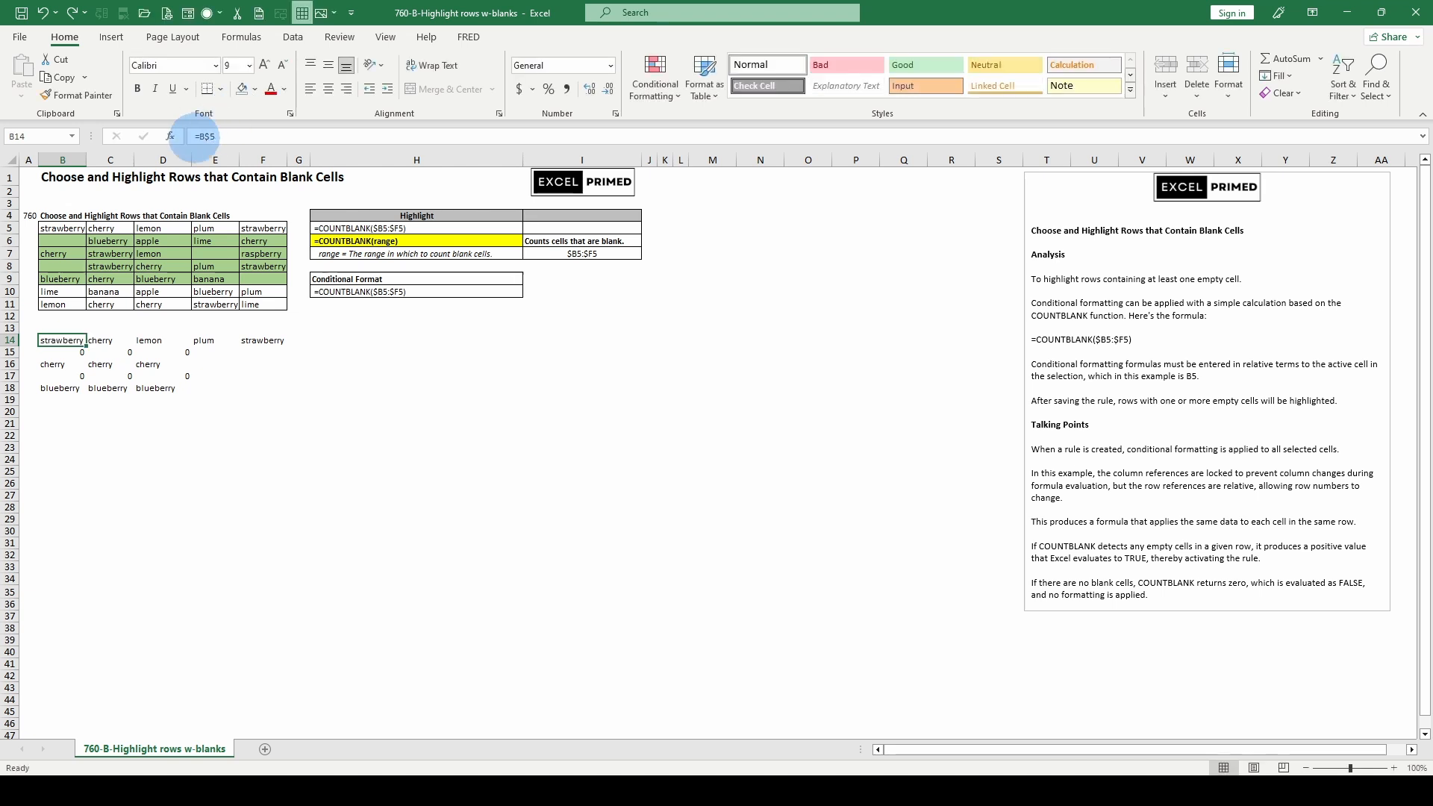
- Clear cells C14:F14 and fill B14's formula across the row to F14
{"action": "left_click_drag", "start_coordinate": [112, 342], "coordinate": [253, 340]}
{"action": "key", "text": "Delete"}
{"action": "left_click", "coordinate": [215, 387]}
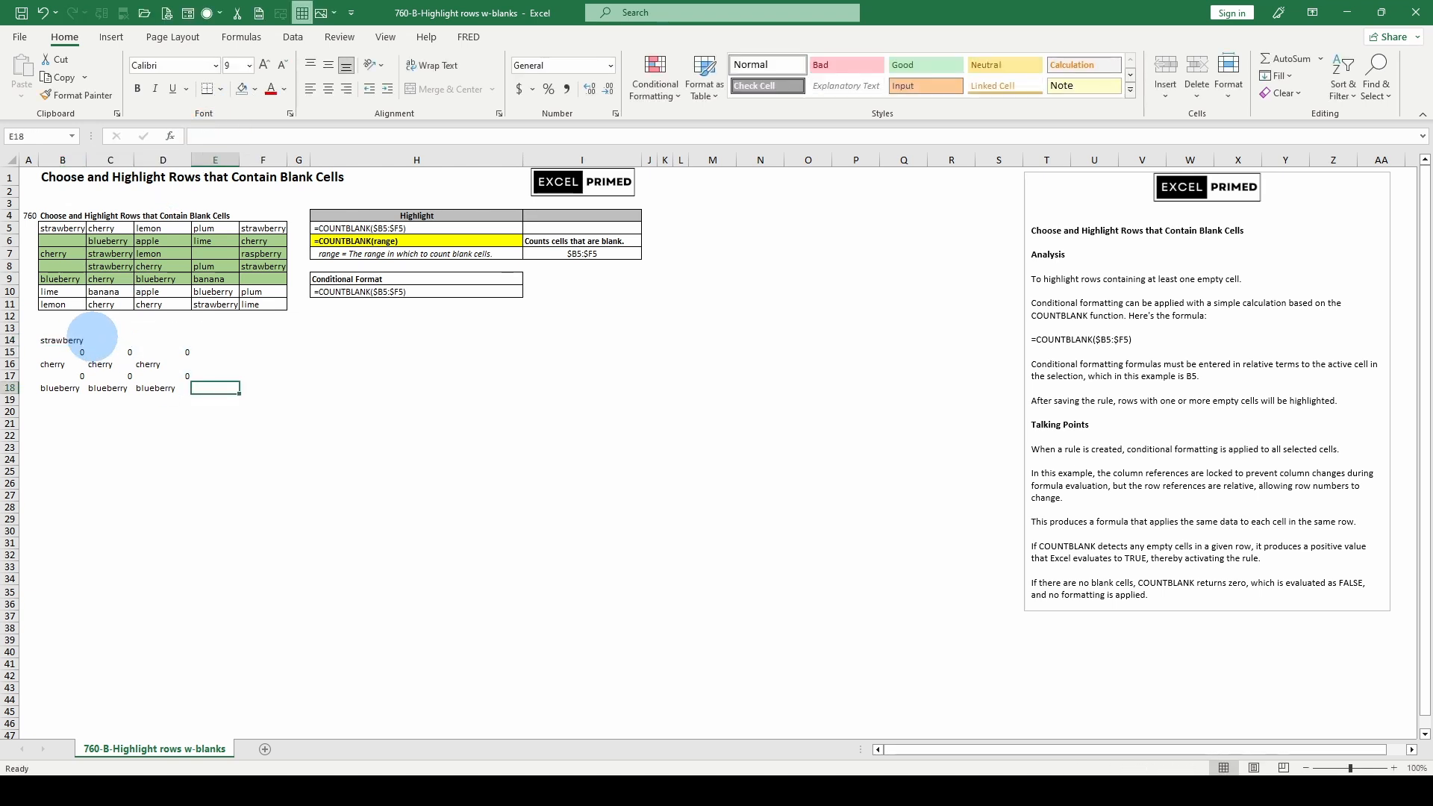
{"action": "left_click_drag", "start_coordinate": [66, 340], "coordinate": [281, 340]}
{"action": "key", "text": "ctrl+r"}
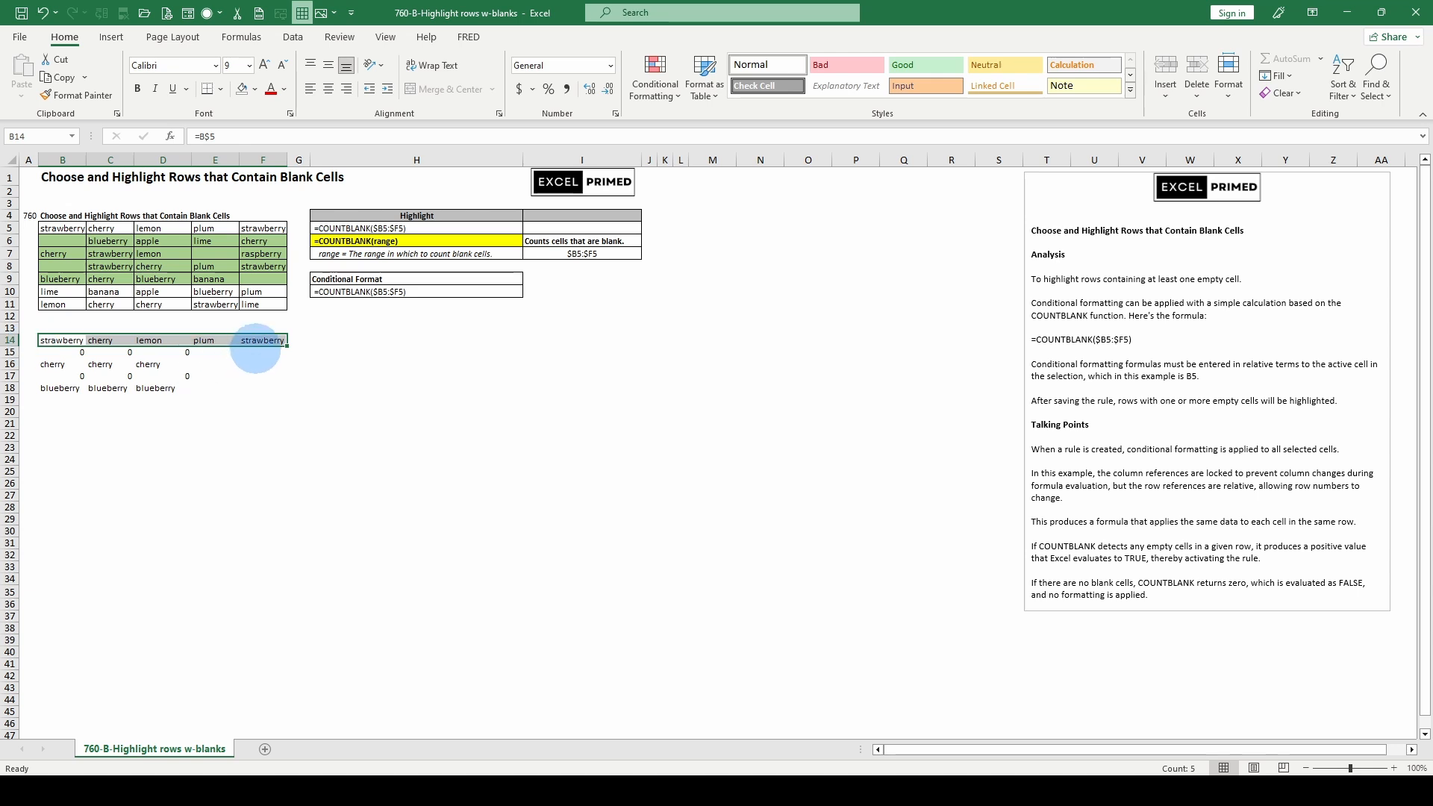
- Fill B14's formula down to B18, and clear the test cells B15:D18
{"action": "left_click_drag", "start_coordinate": [60, 340], "coordinate": [61, 387]}
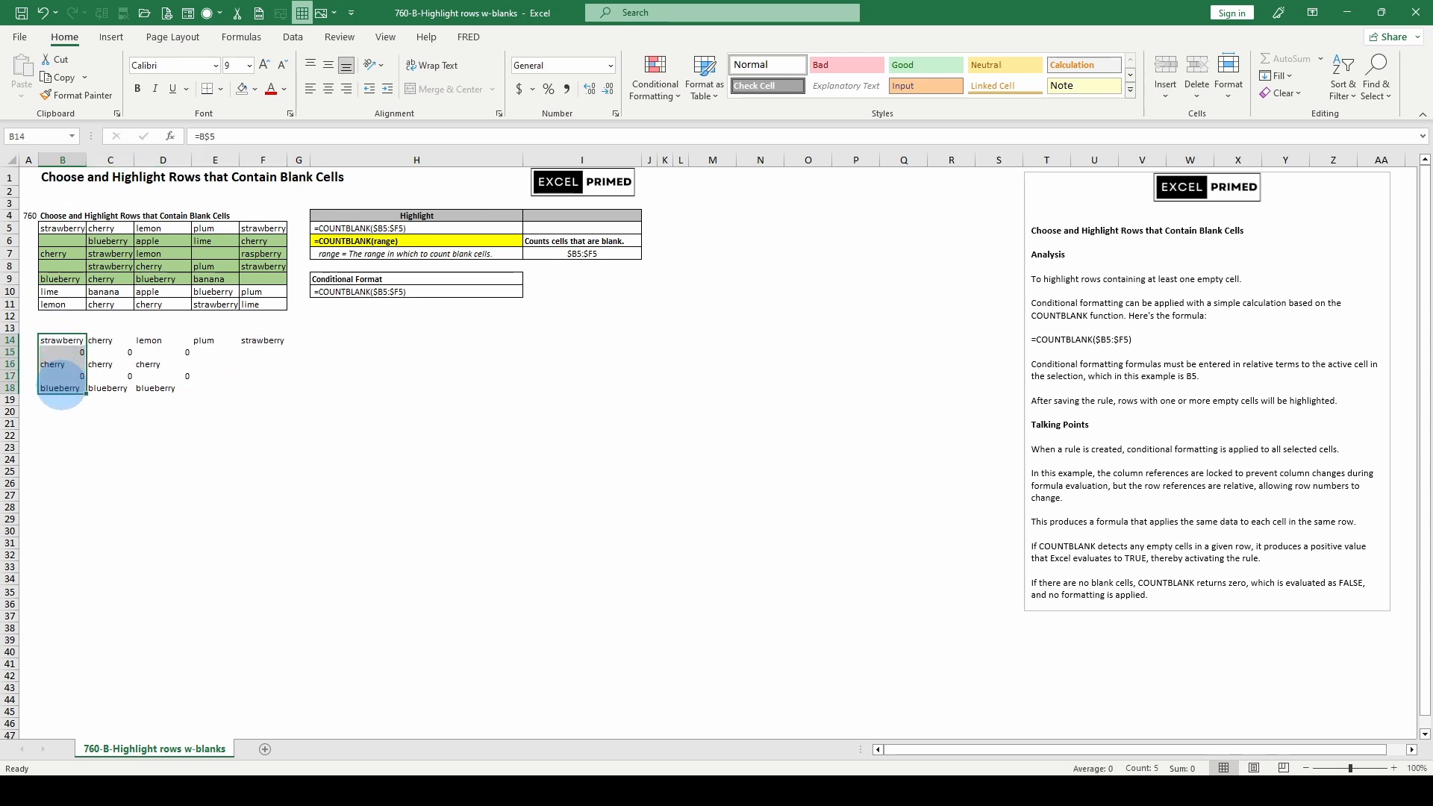
{"action": "key", "text": "ctrl+d"}
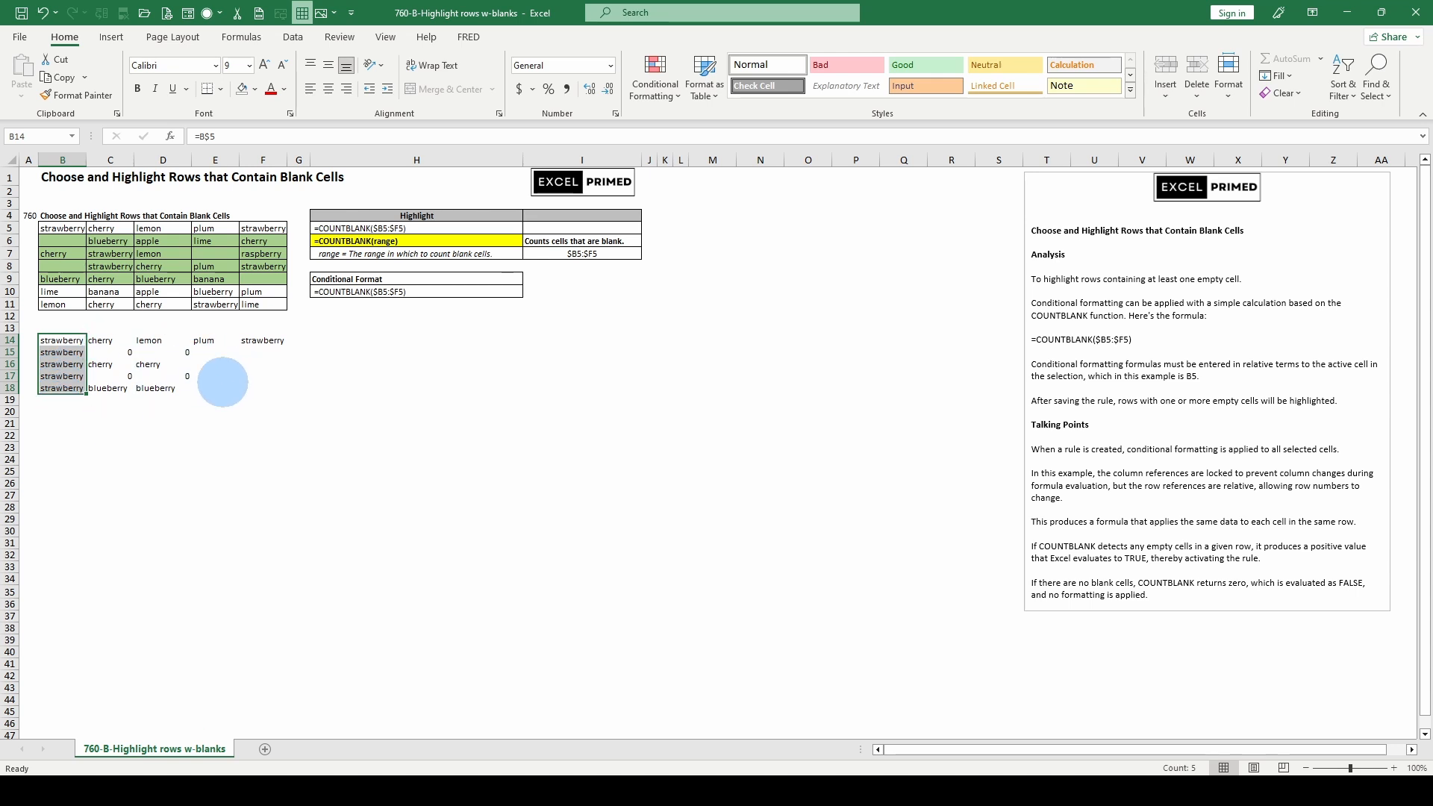
{"action": "left_click", "coordinate": [62, 352]}
{"action": "left_click_drag", "start_coordinate": [63, 352], "coordinate": [180, 389]}
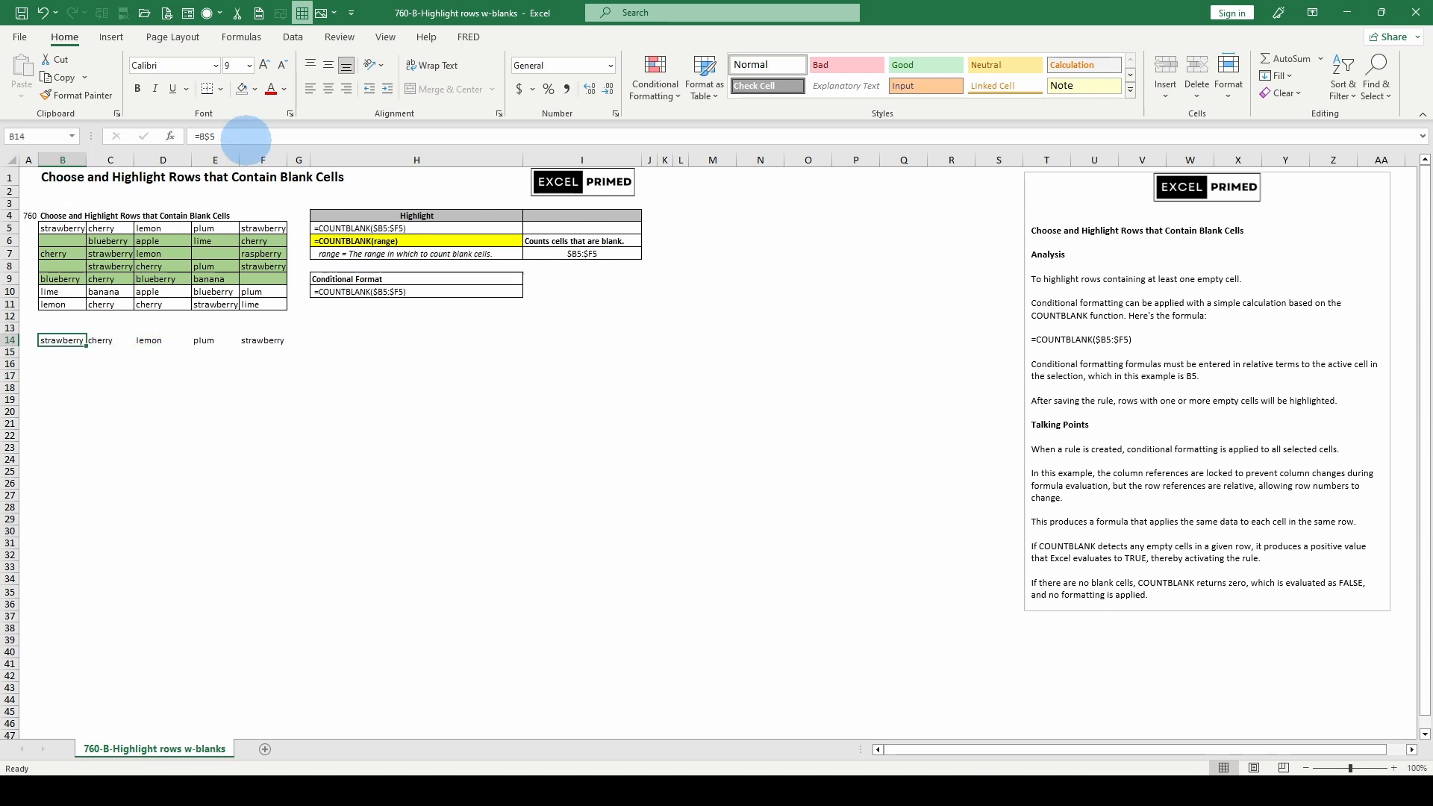
- Change the formula in B14 to =$B5, locking only the column
{"action": "left_click_drag", "start_coordinate": [200, 136], "coordinate": [221, 135]}
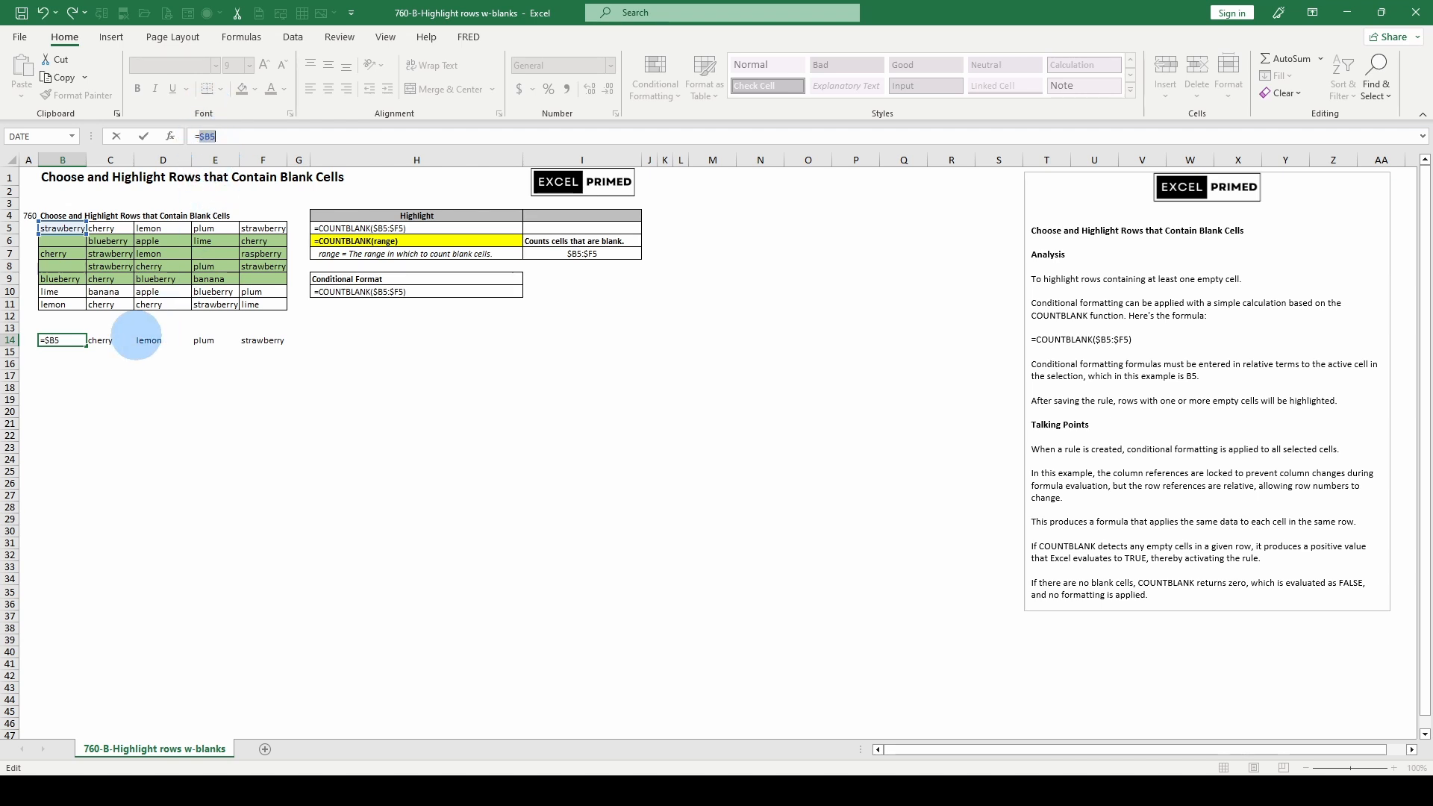
{"action": "key", "text": "ctrl+Return"}
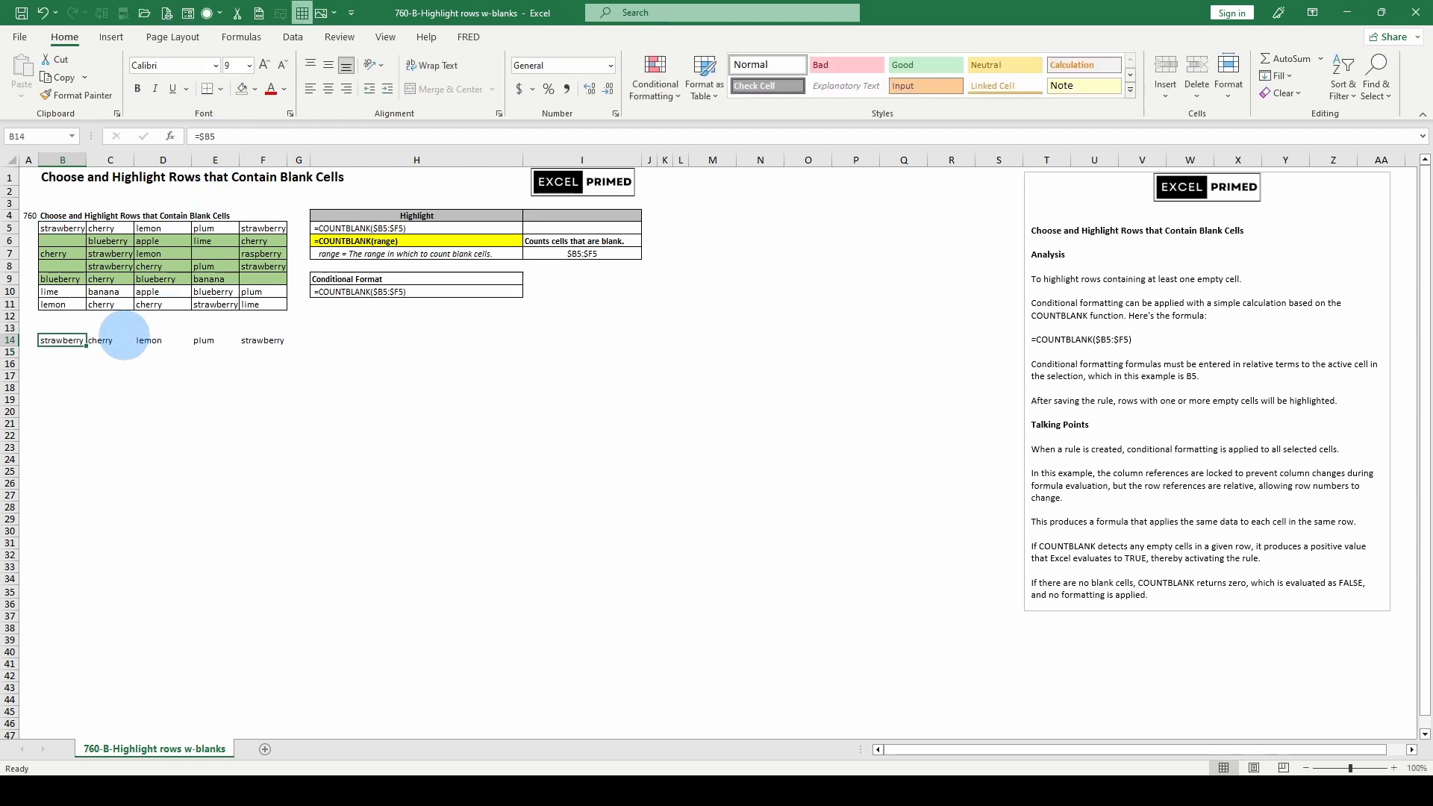
- Change the formula in C14 to =$C5, locking only the column
{"action": "left_click", "coordinate": [120, 339]}
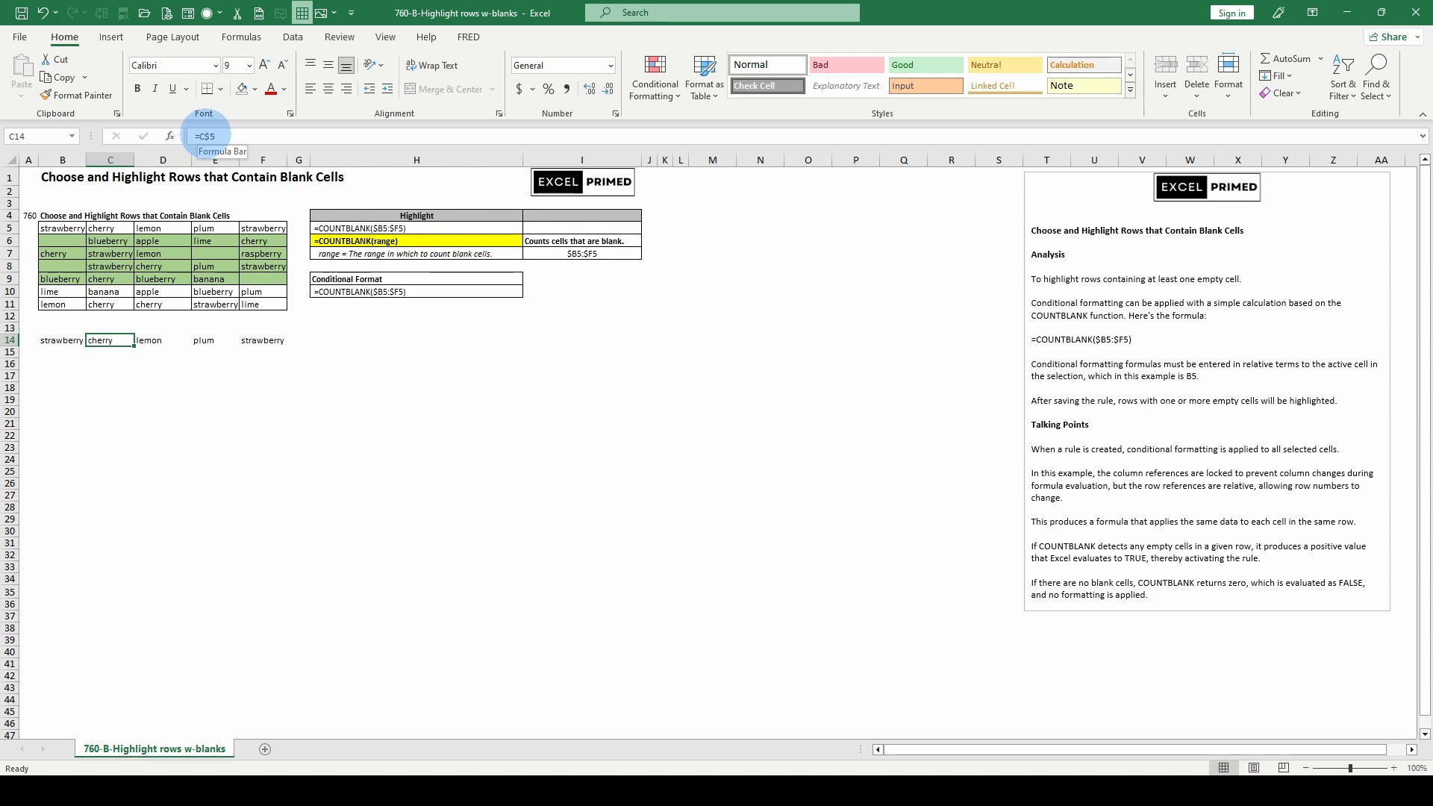
{"action": "double_click", "coordinate": [215, 136]}
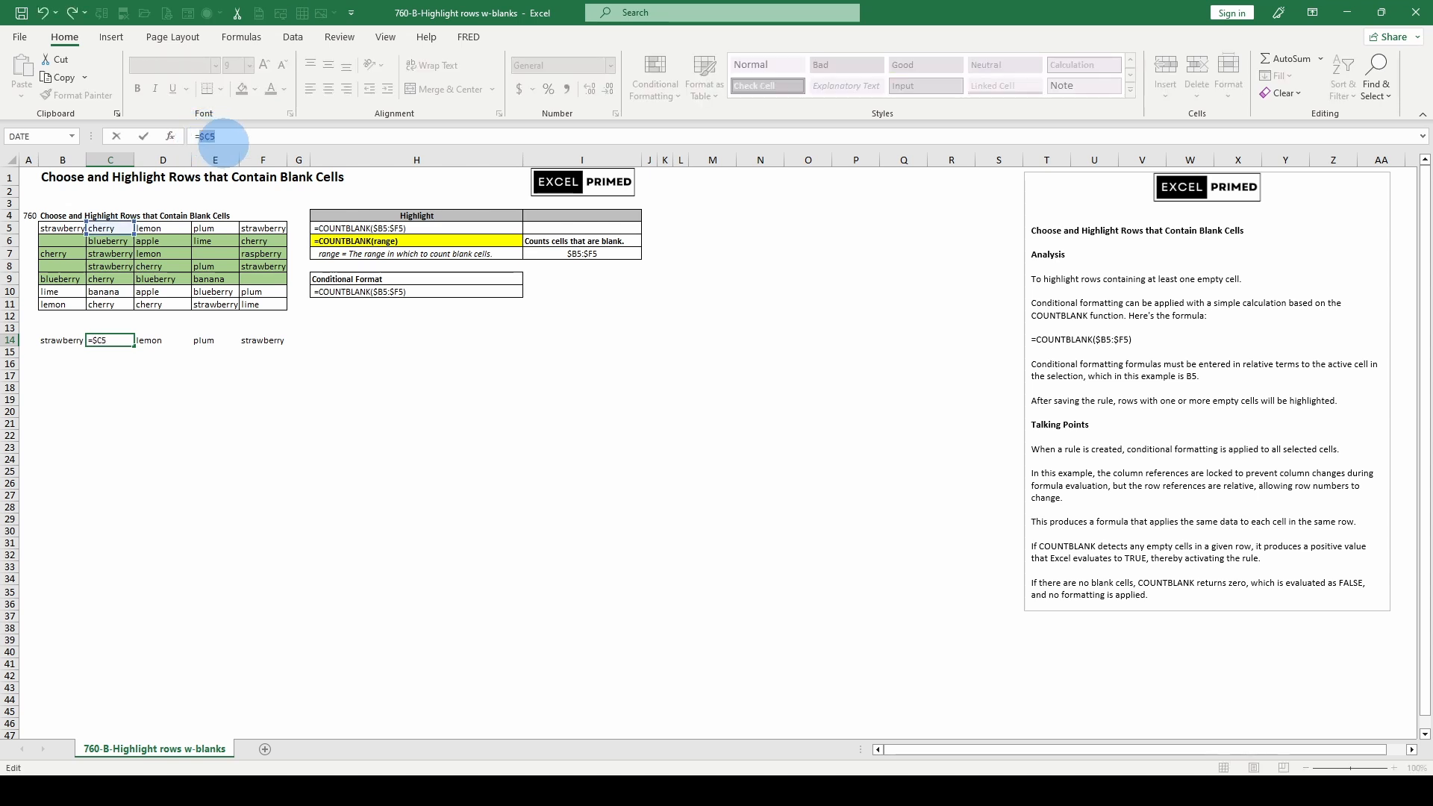
{"action": "key", "text": "ctrl+Return"}
- Fill the formulas in B14:C14 down to row 18 and review the filled cells in both columns
{"action": "left_click_drag", "start_coordinate": [69, 342], "coordinate": [92, 385]}
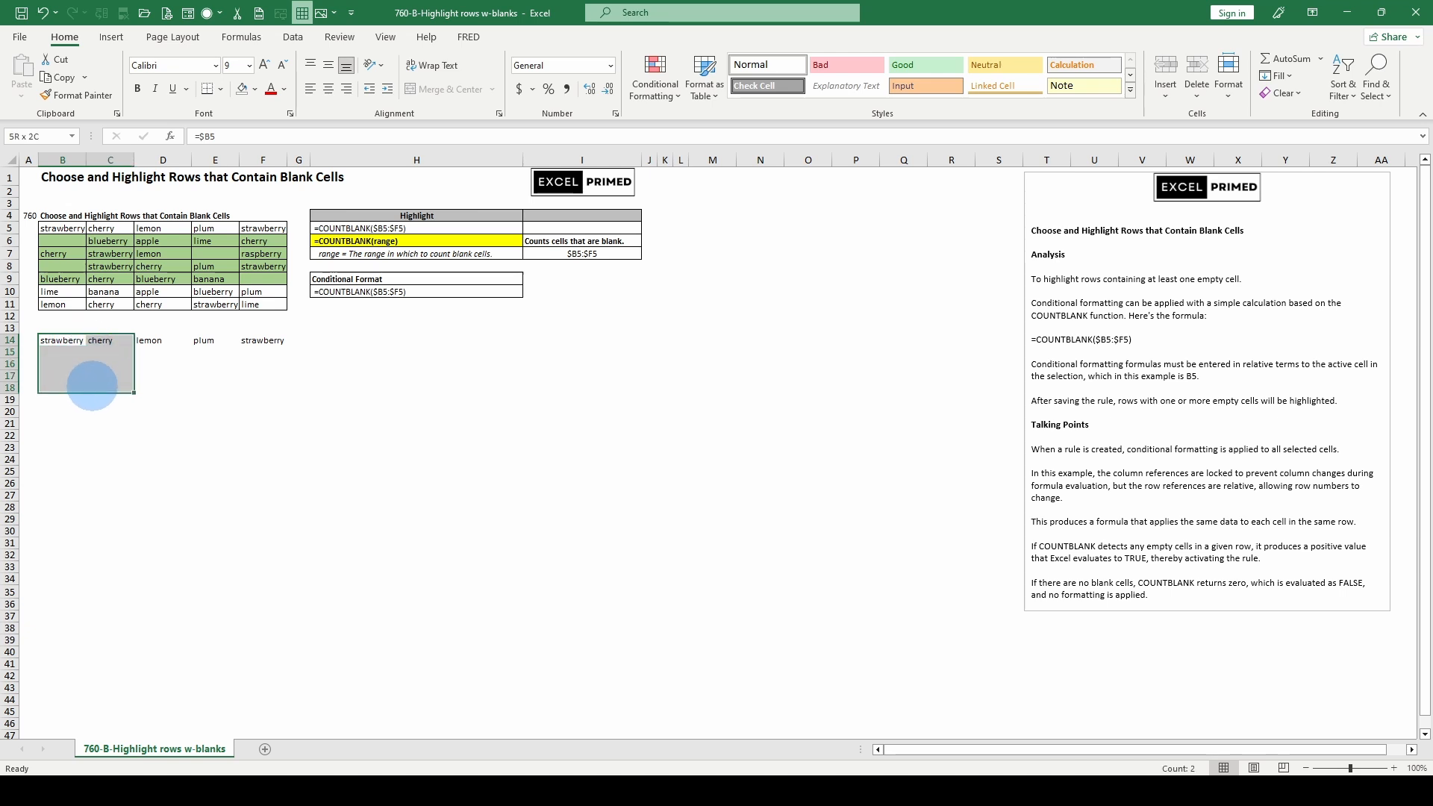
{"action": "key", "text": "ctrl+d"}
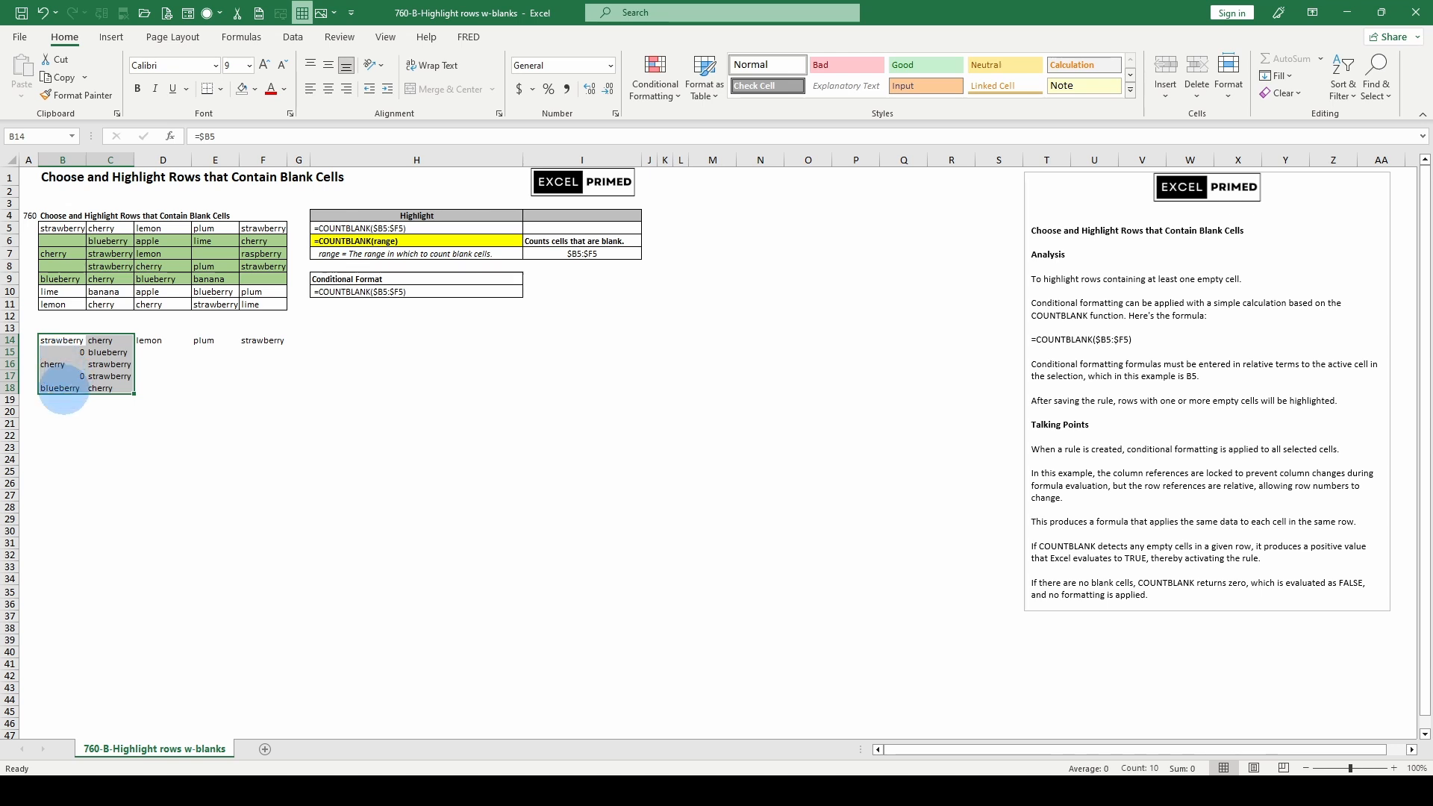
{"action": "left_click_drag", "start_coordinate": [110, 339], "coordinate": [110, 388]}
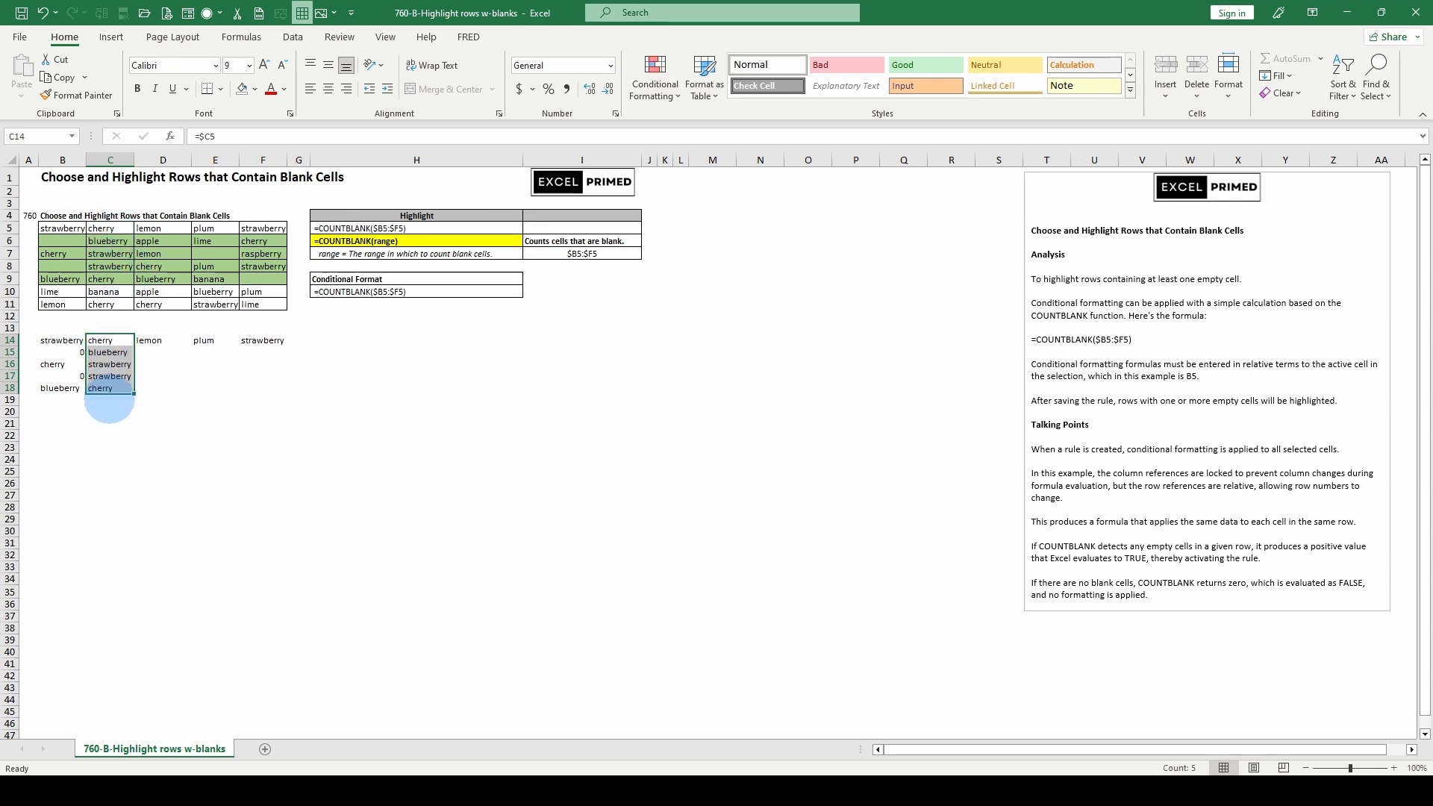
{"action": "left_click_drag", "start_coordinate": [58, 340], "coordinate": [104, 390]}
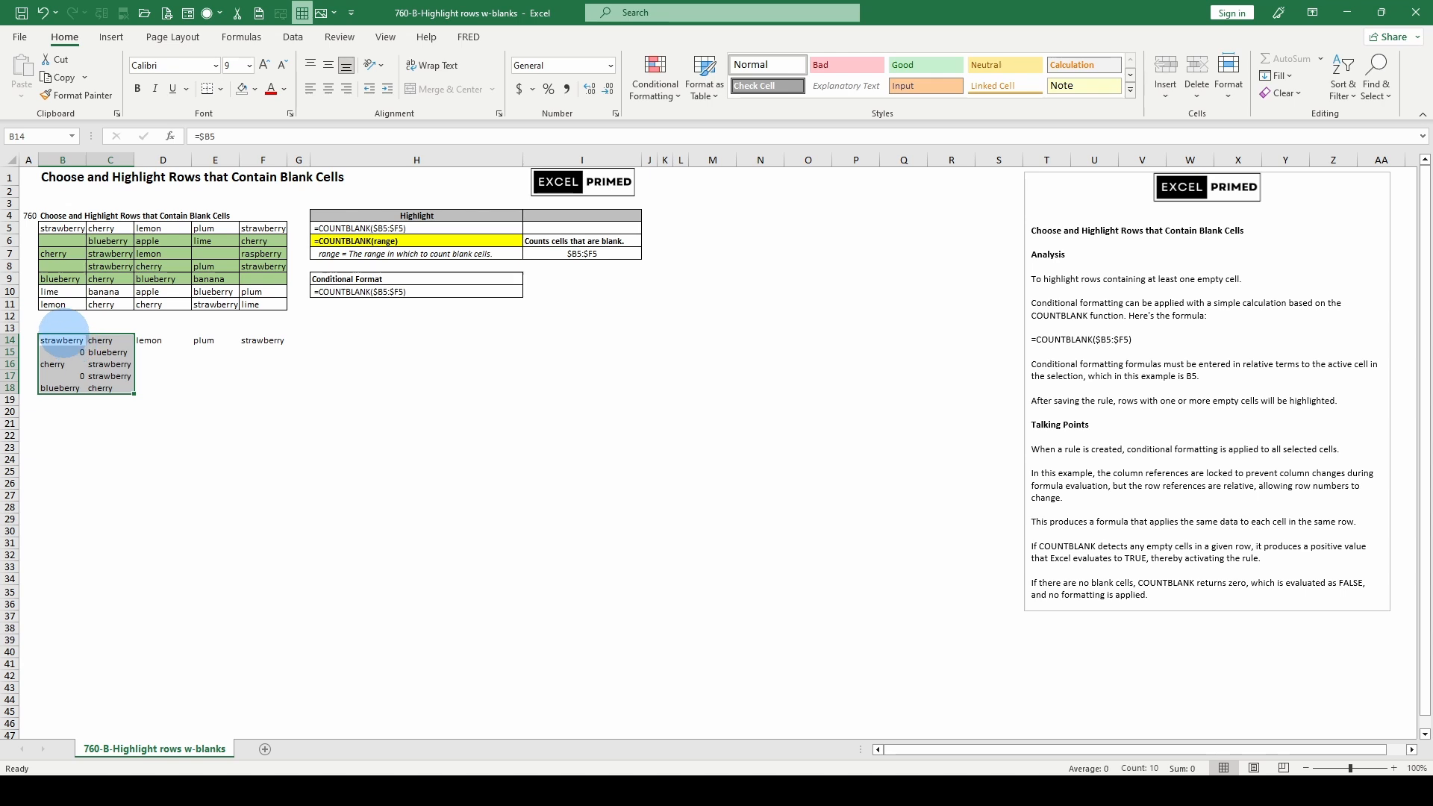
- Clear all the test formulas from the range B13:F18 below the fruit table
{"action": "left_click_drag", "start_coordinate": [58, 326], "coordinate": [262, 391]}
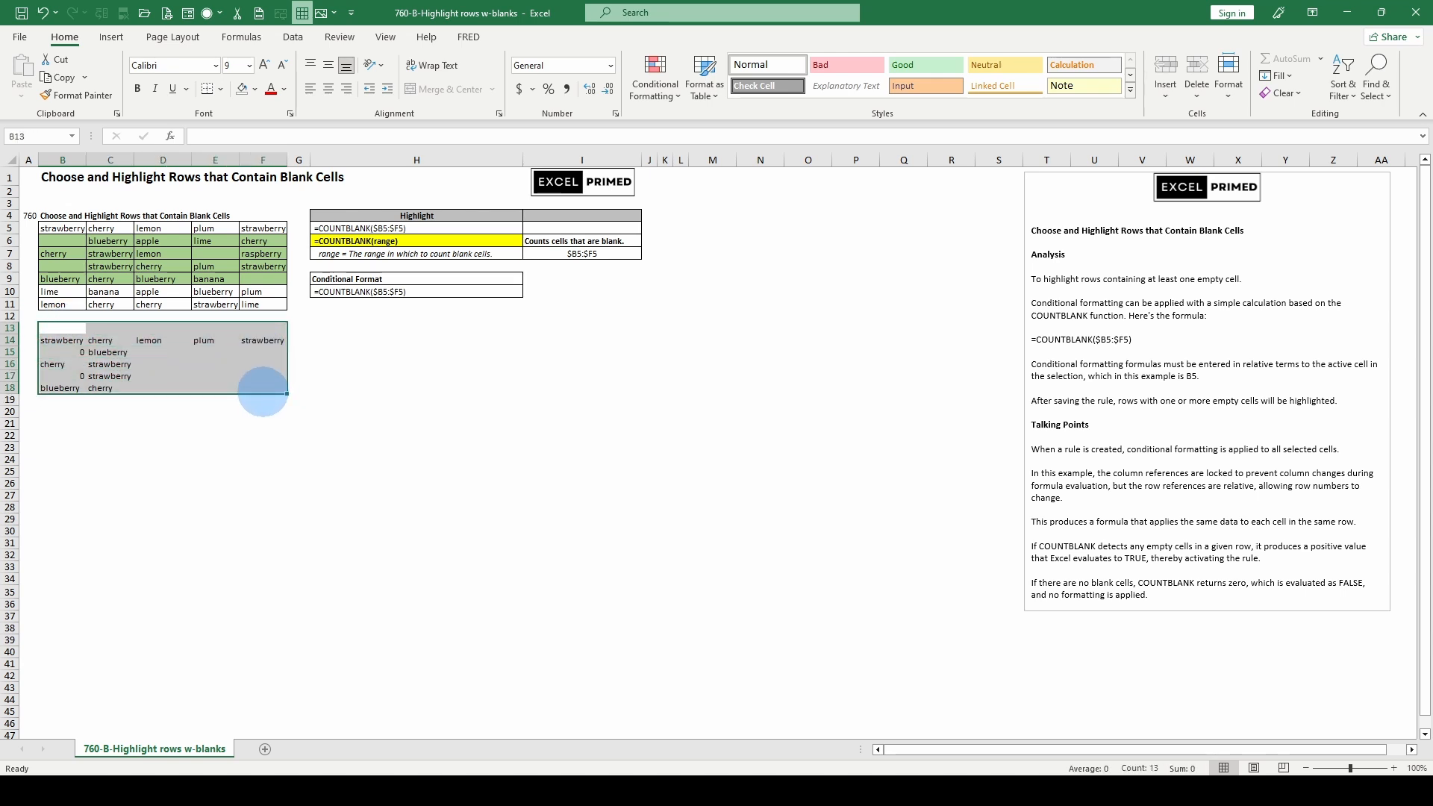
{"action": "key", "text": "Delete"}
{"action": "left_click", "coordinate": [393, 368]}
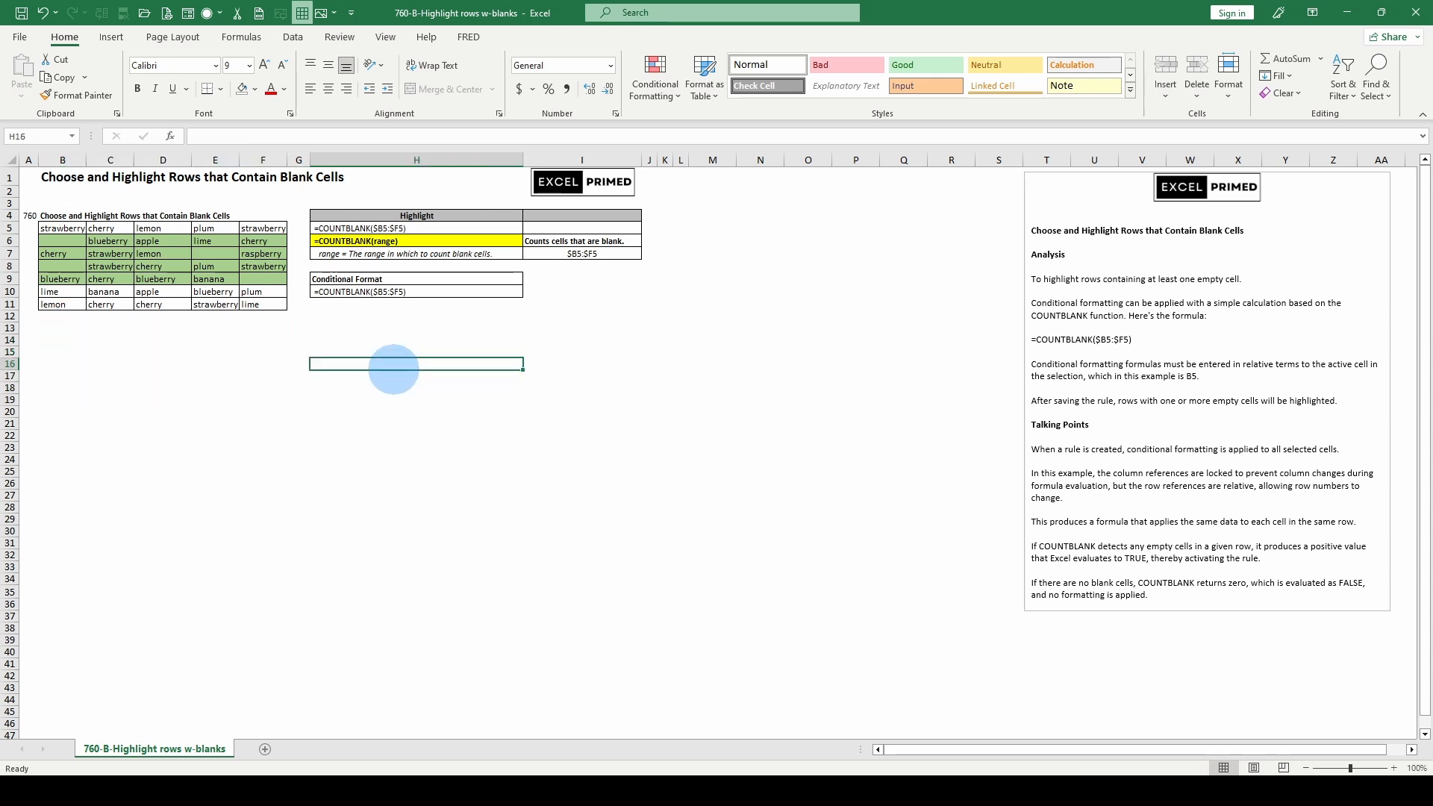